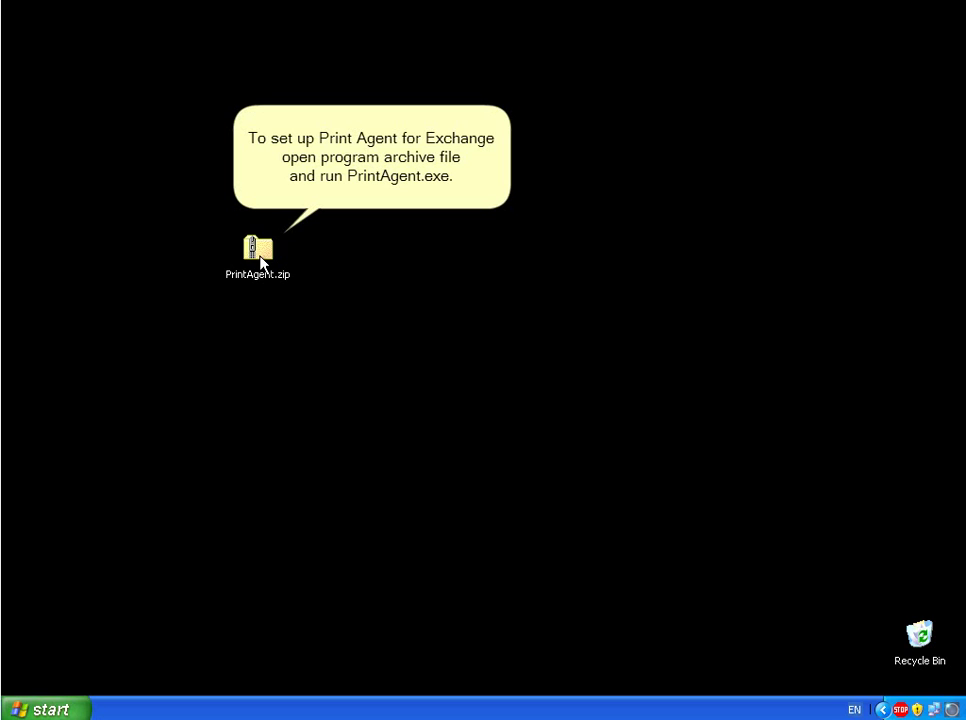
# - Open PrintAgent.zip on the desktop and launch PrintAgent.exe from inside the archive
pyautogui.doubleClick(260, 255)
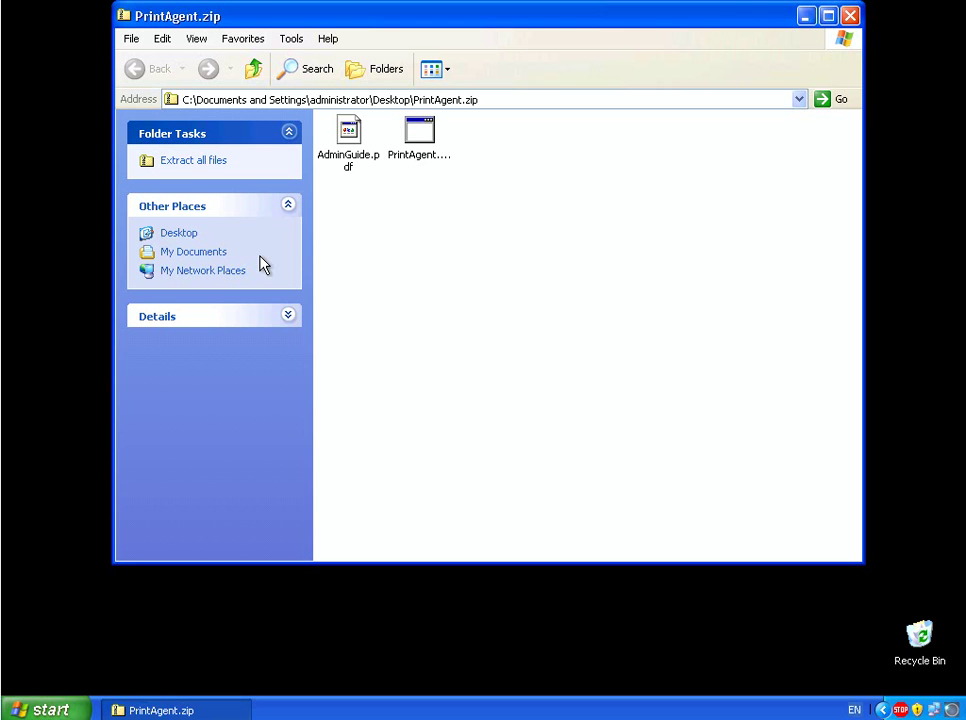
pyautogui.doubleClick(424, 166)
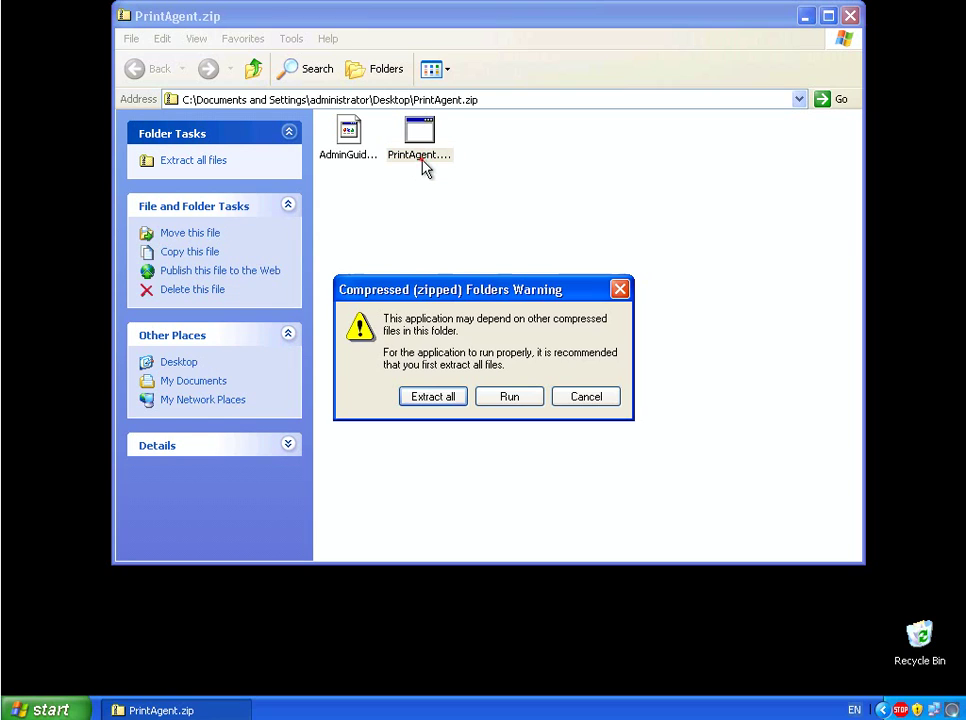
# - Install Print Agent for Exchange to the default folder, accepting the licence, then close the archive window
pyautogui.click(510, 397)
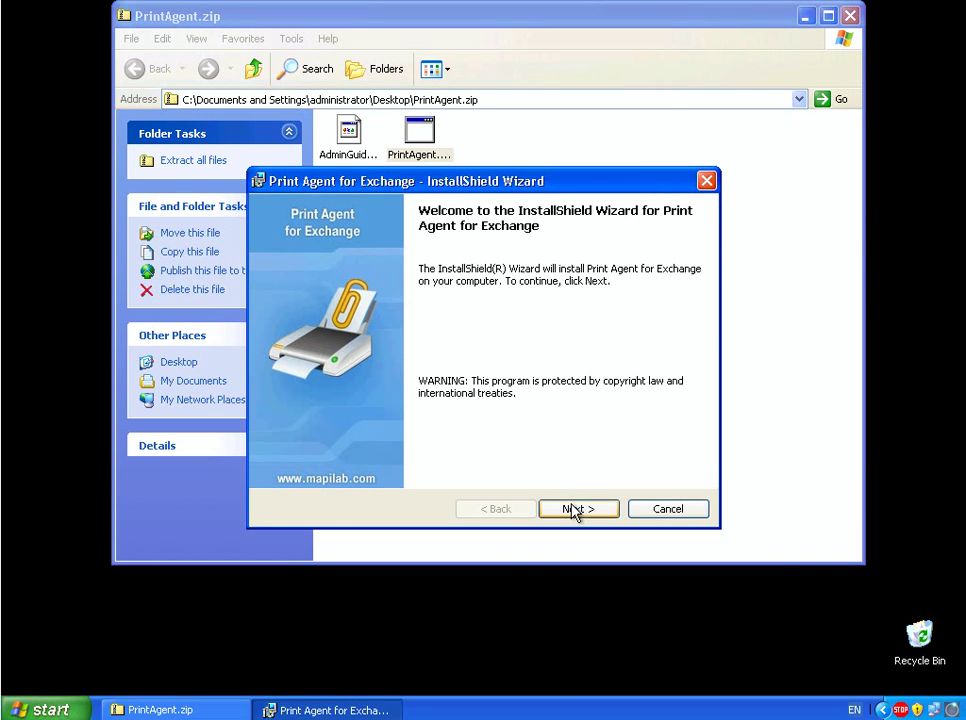
pyautogui.click(574, 511)
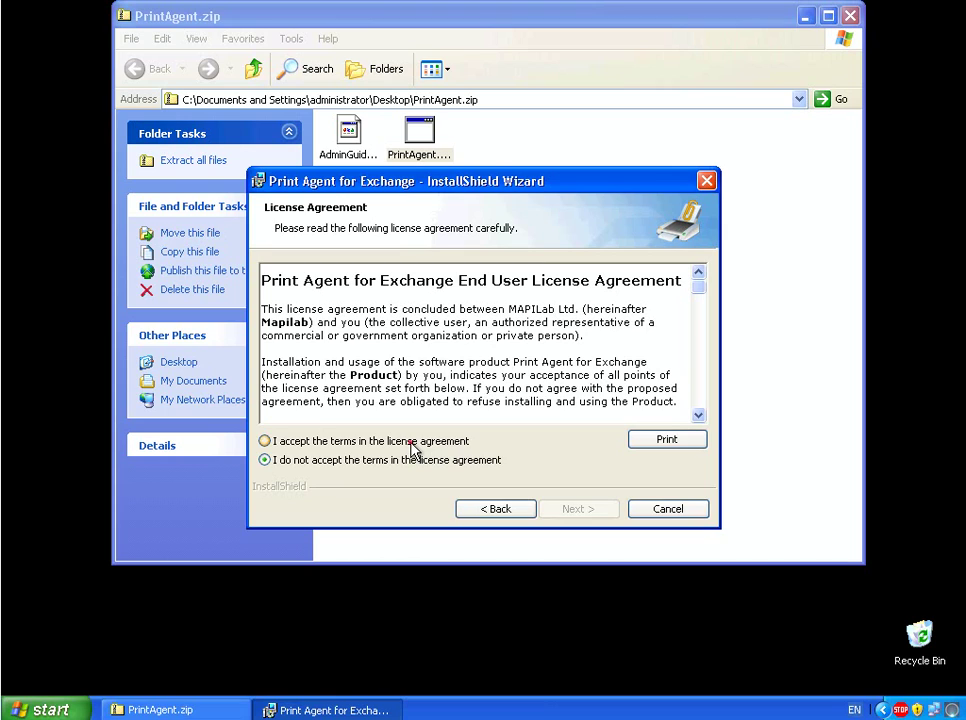
pyautogui.click(410, 443)
pyautogui.click(586, 511)
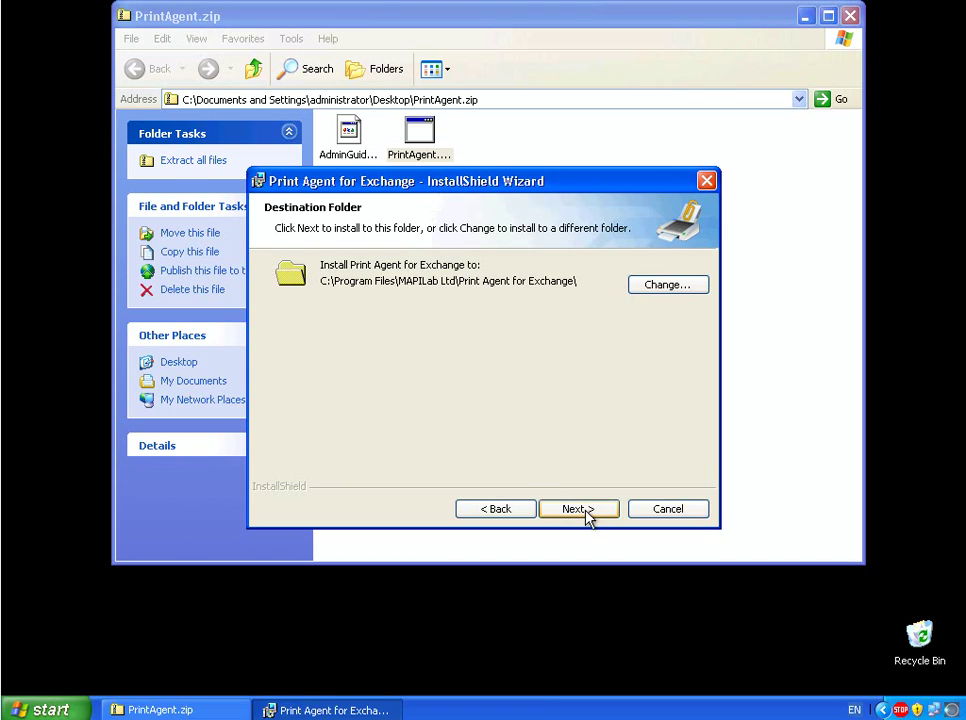
pyautogui.click(586, 511)
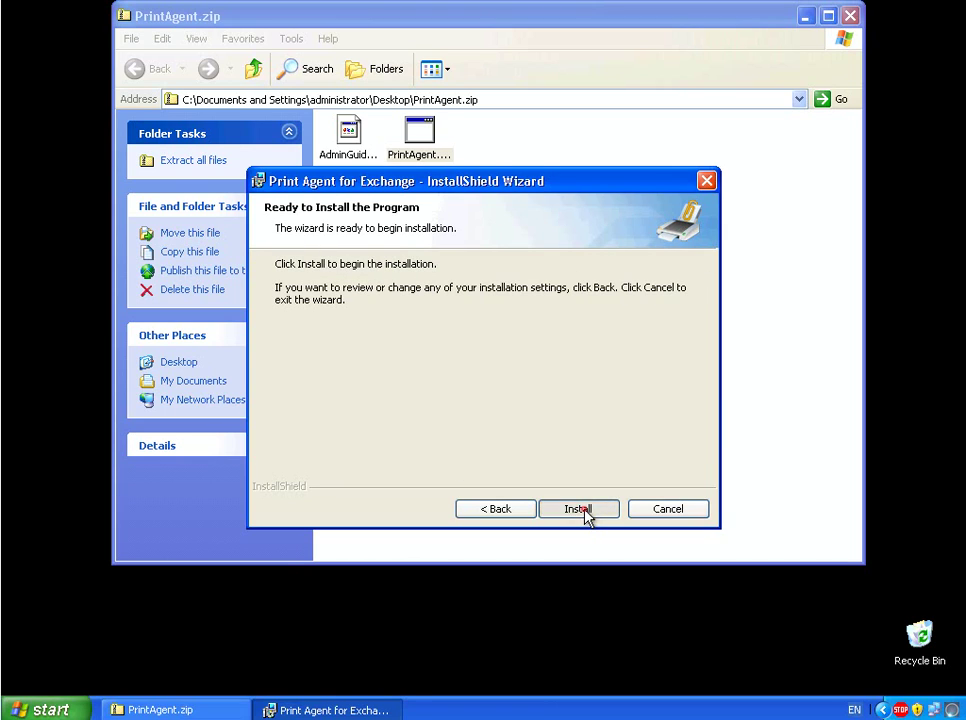
pyautogui.click(579, 509)
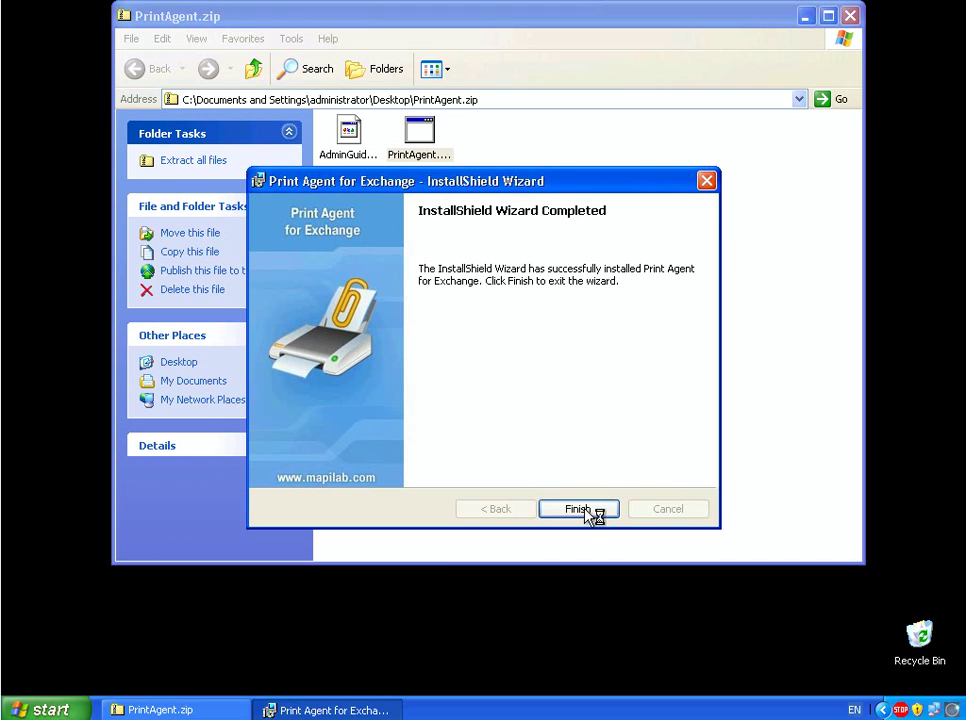
pyautogui.click(580, 509)
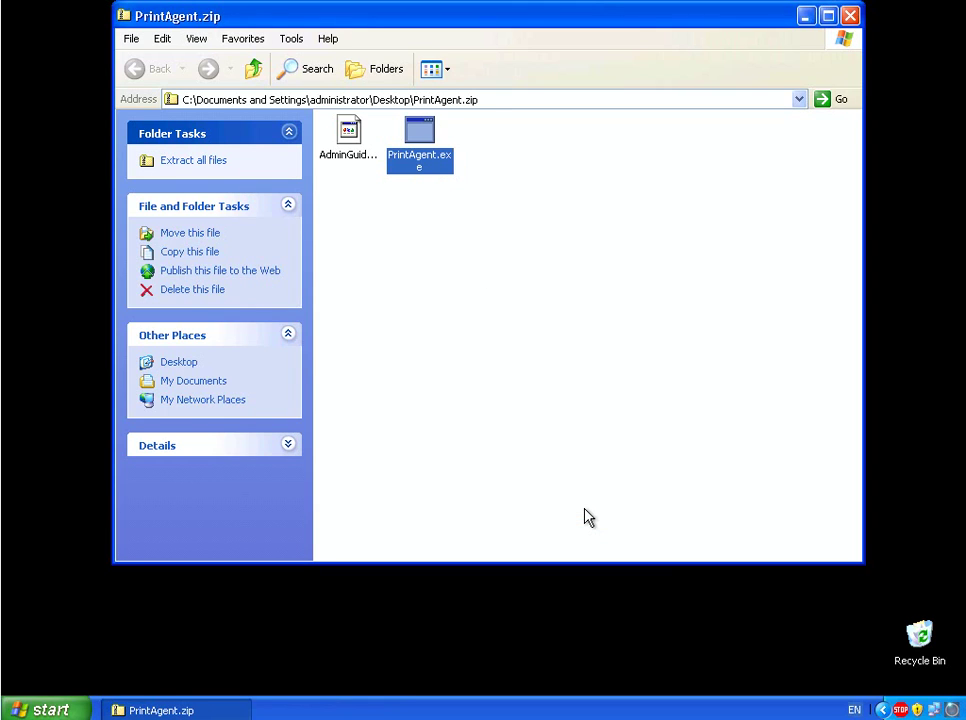
pyautogui.click(849, 15)
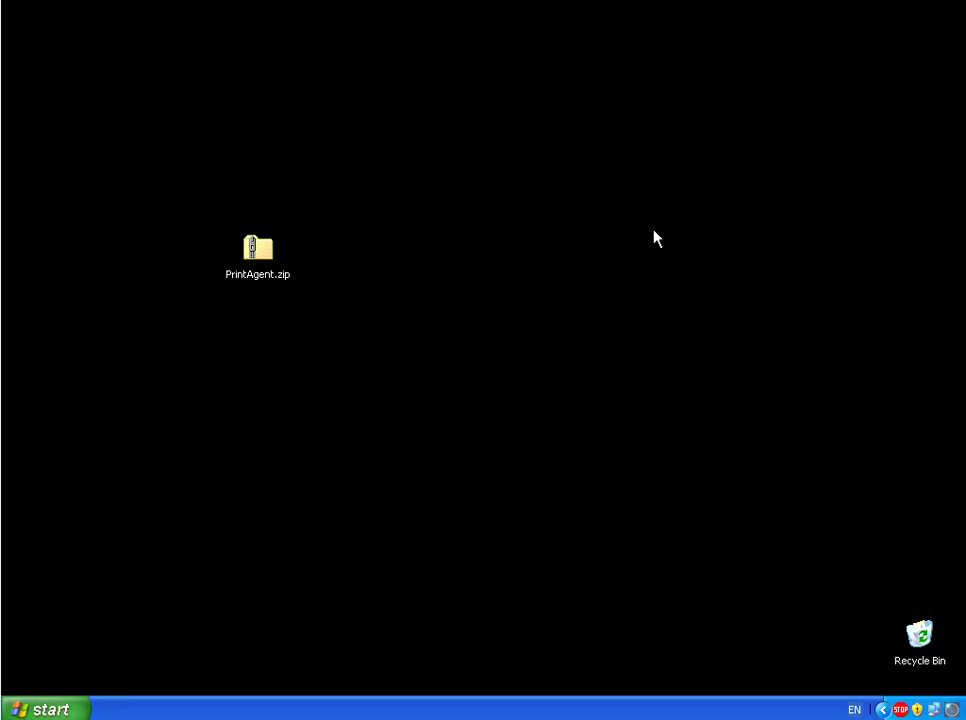
# - Launch the Print Agent for Exchange console from Start > All Programs > MAPILab
pyautogui.click(45, 709)
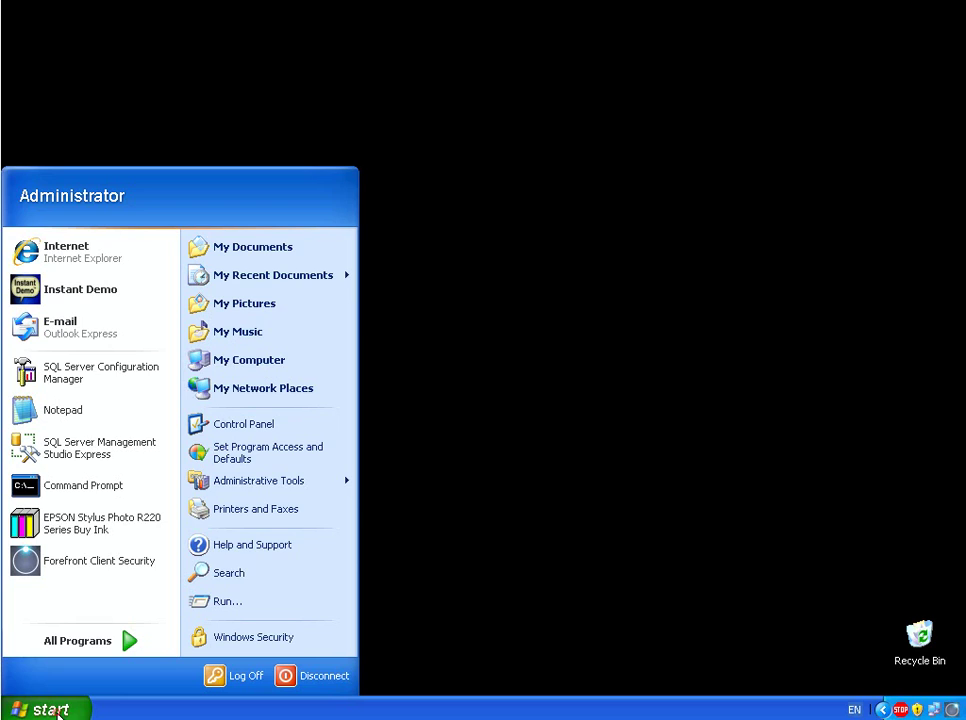
pyautogui.moveTo(127, 641)
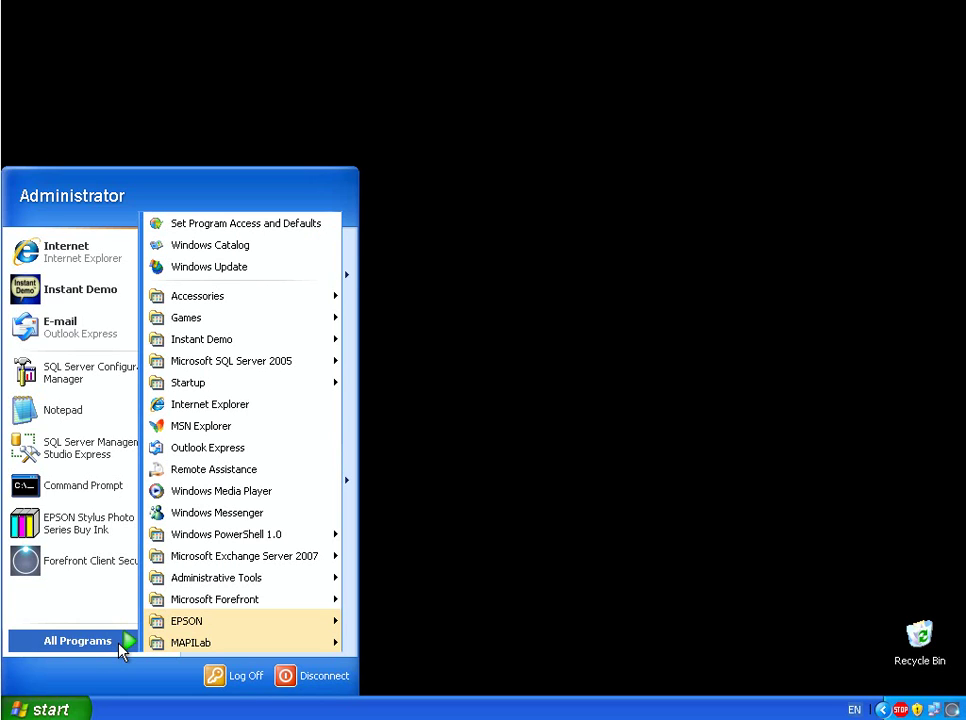
pyautogui.moveTo(281, 653)
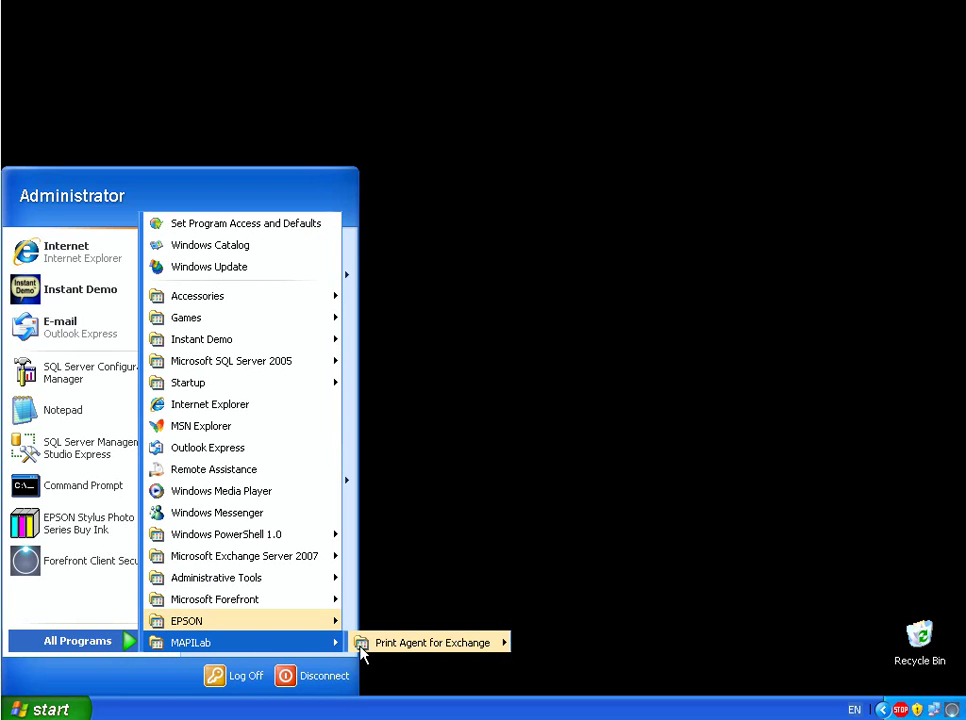
pyautogui.moveTo(405, 653)
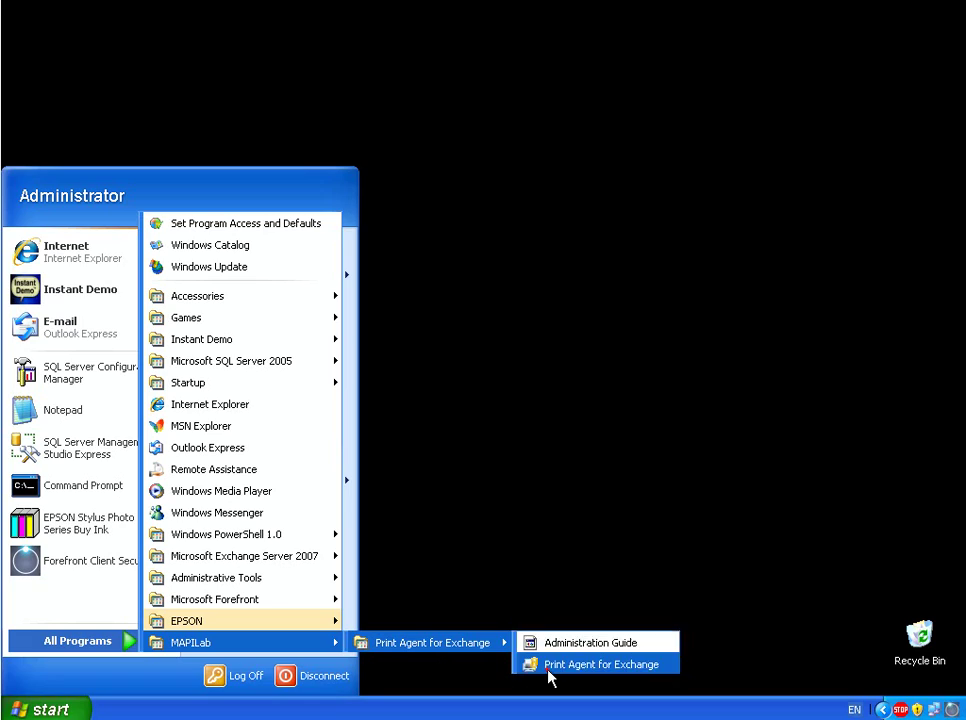
pyautogui.click(550, 667)
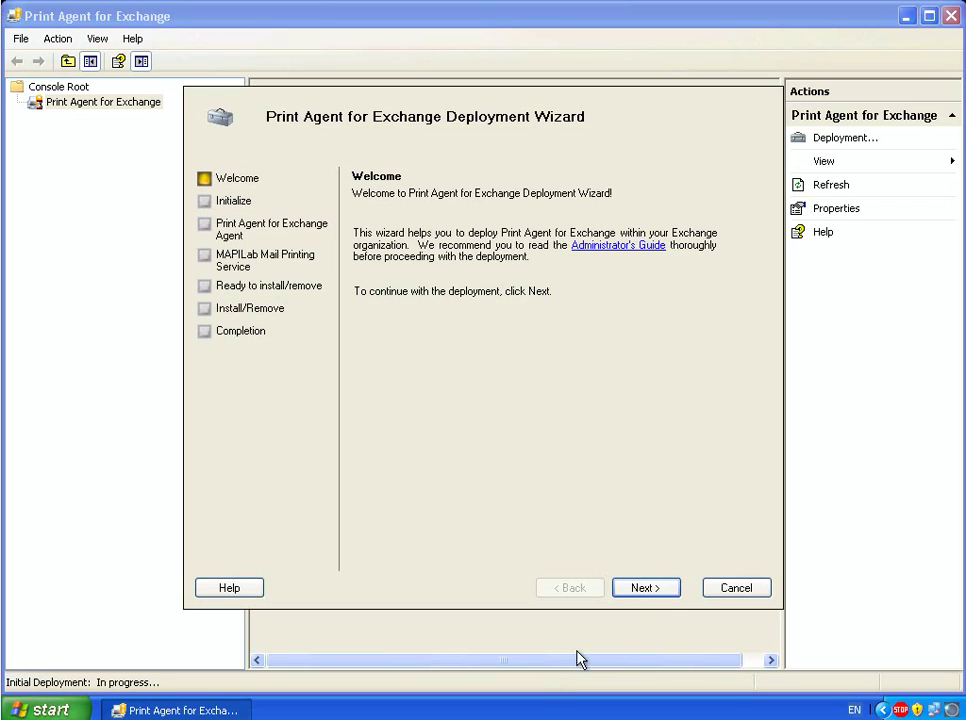
# - Run the Deployment Wizard's initial checks, widen the Action column, and continue to agent server selection
pyautogui.click(665, 597)
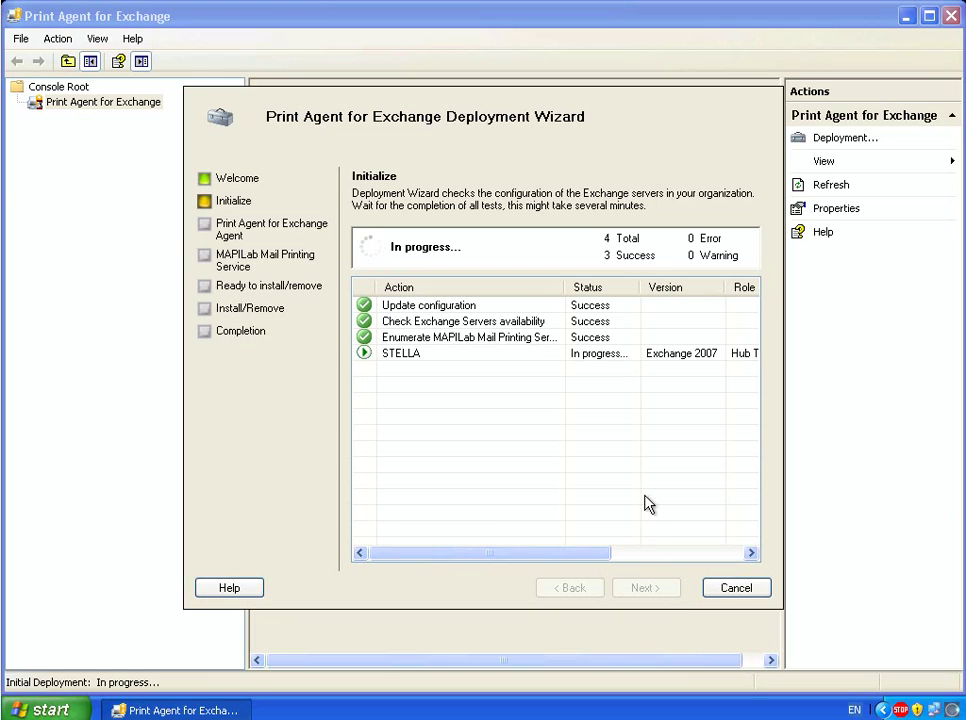
pyautogui.click(620, 358)
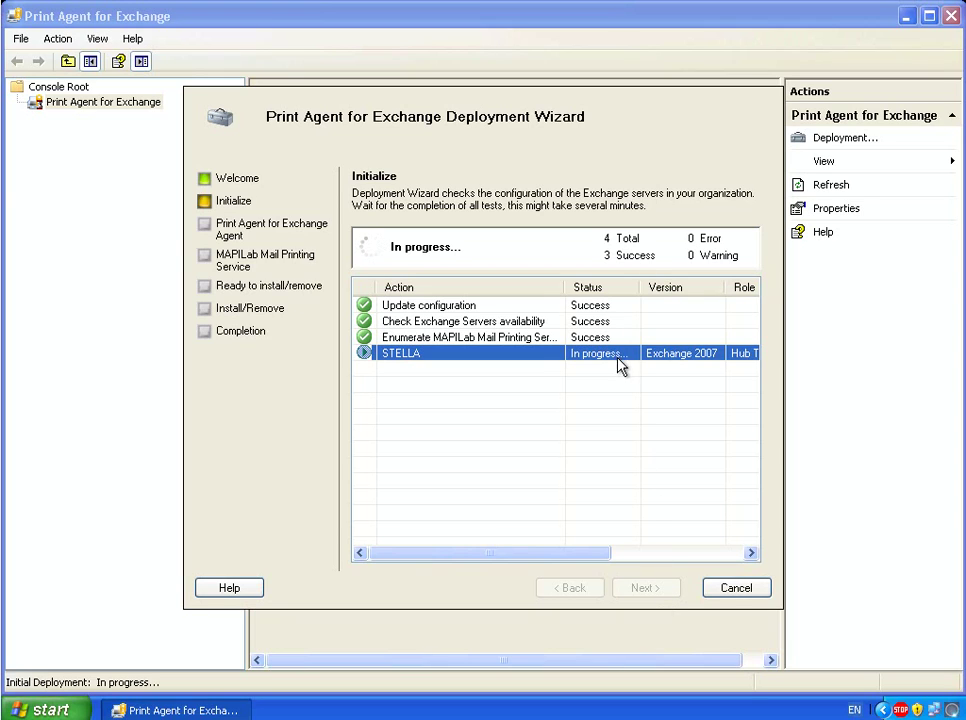
pyautogui.moveTo(544, 559)
pyautogui.mouseDown()
pyautogui.moveTo(601, 558)
pyautogui.moveTo(533, 563)
pyautogui.mouseUp()
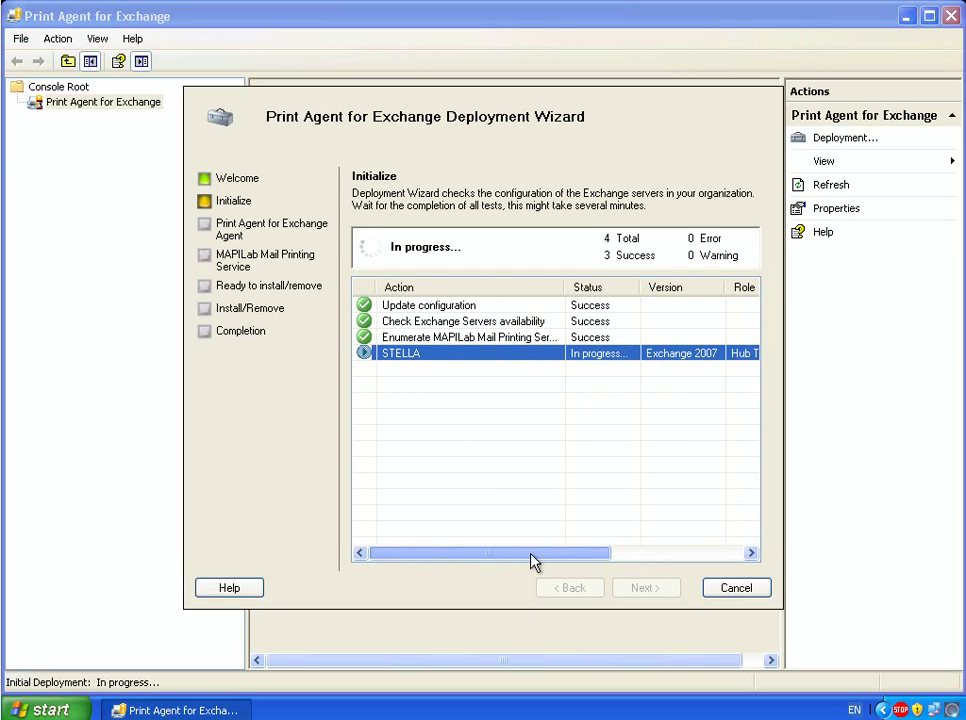
pyautogui.click(498, 343)
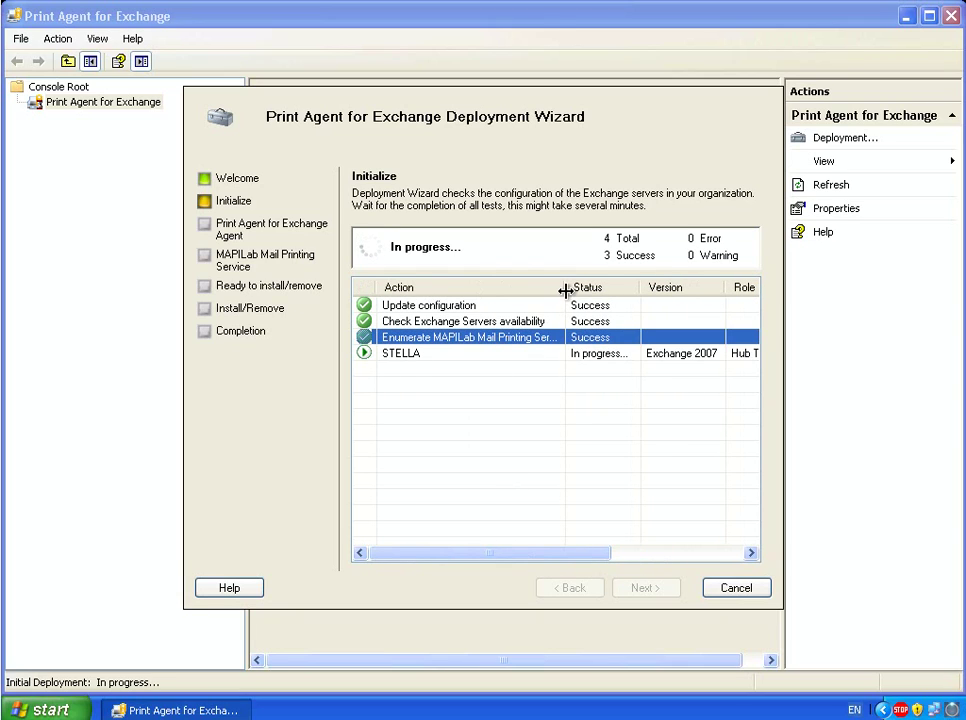
pyautogui.moveTo(567, 288); pyautogui.dragTo(625, 287)
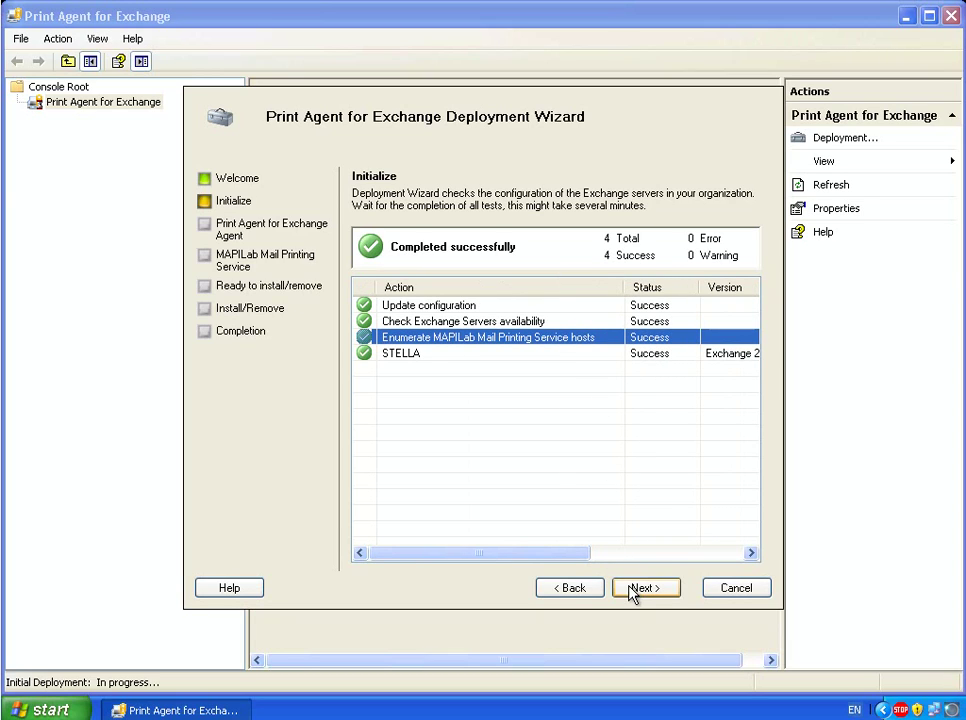
pyautogui.click(632, 592)
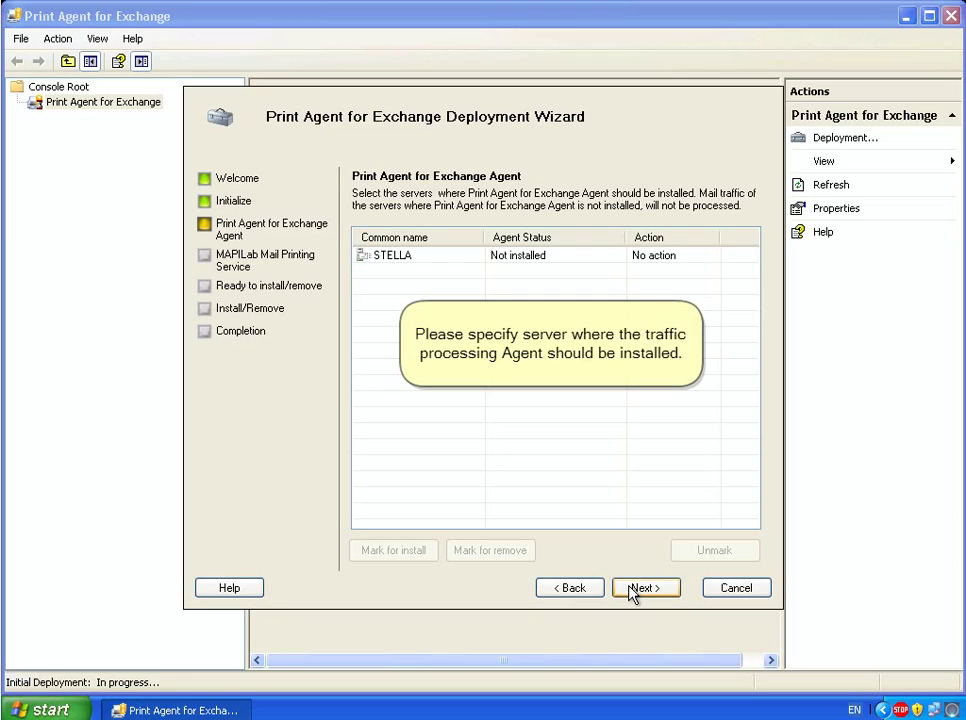
# - Mark STELLA for agent installation and accept the Exchange service restart warning
pyautogui.click(410, 257)
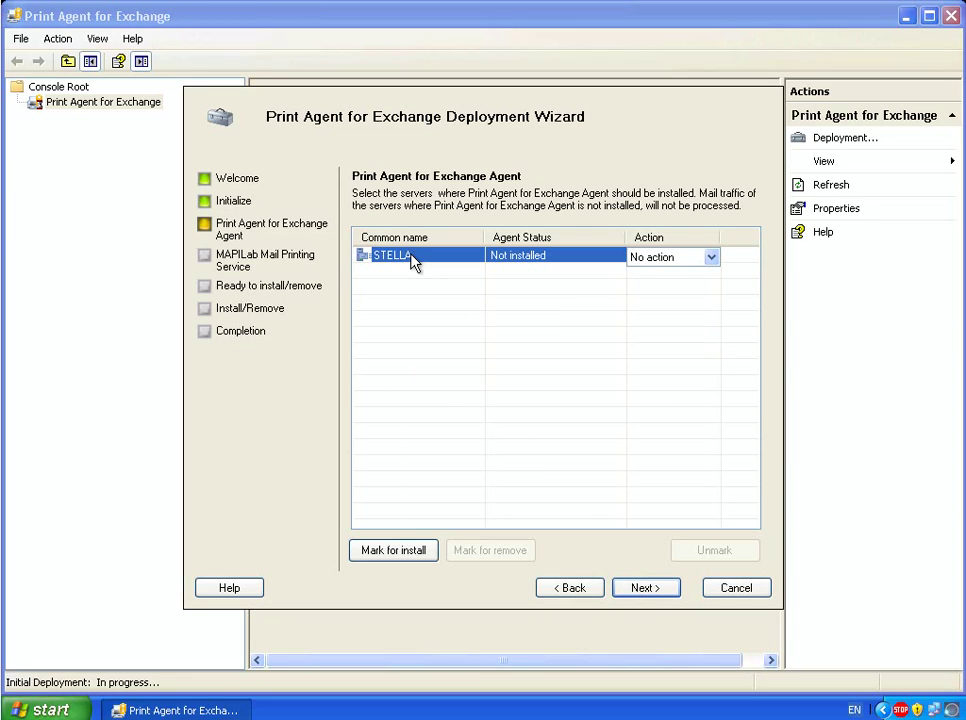
pyautogui.click(408, 558)
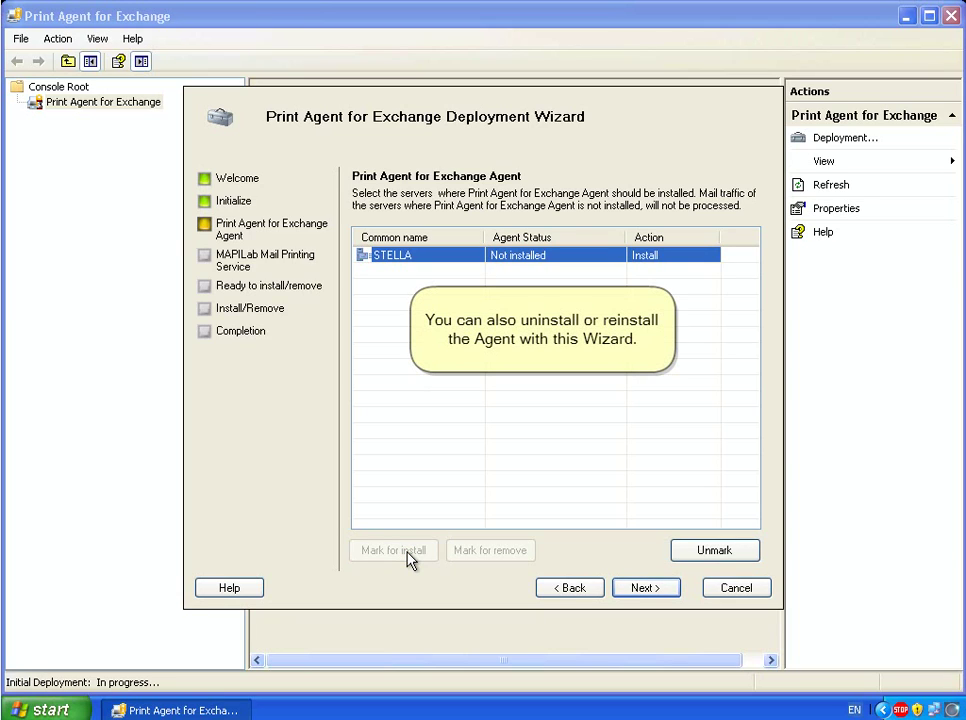
pyautogui.click(646, 590)
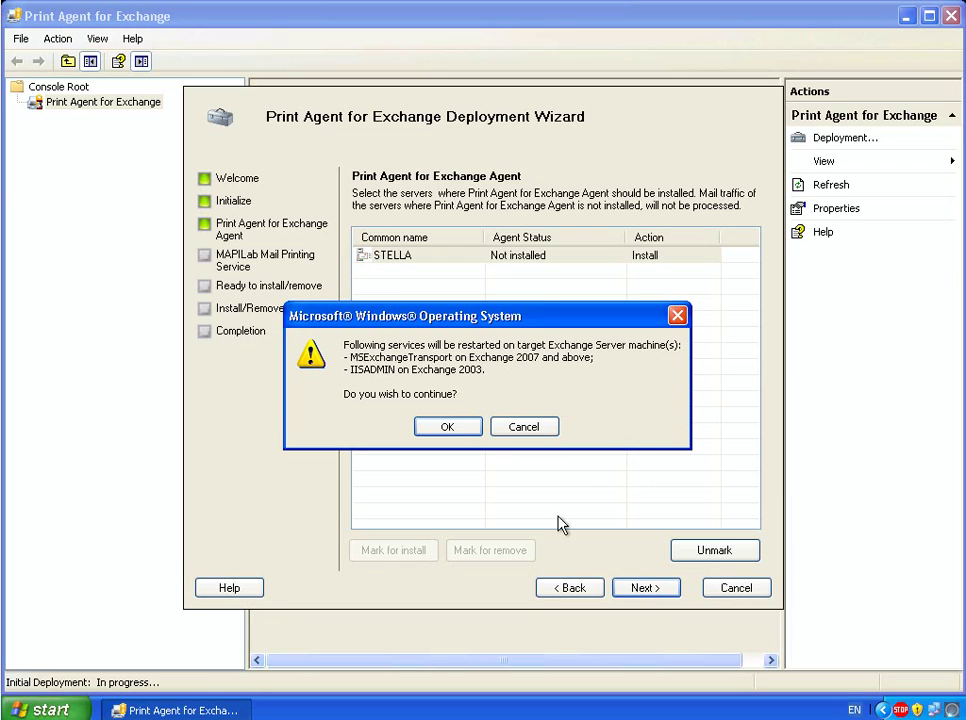
pyautogui.click(442, 429)
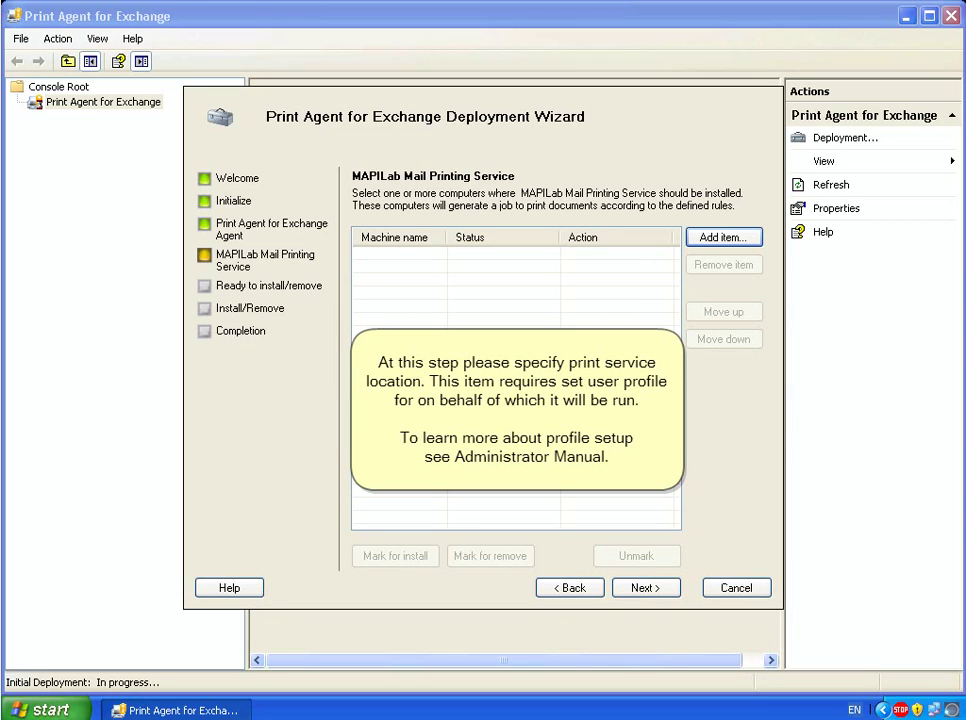
# - Add computer DIMETRA to the MAPILab Mail Printing Service list
pyautogui.click(710, 241)
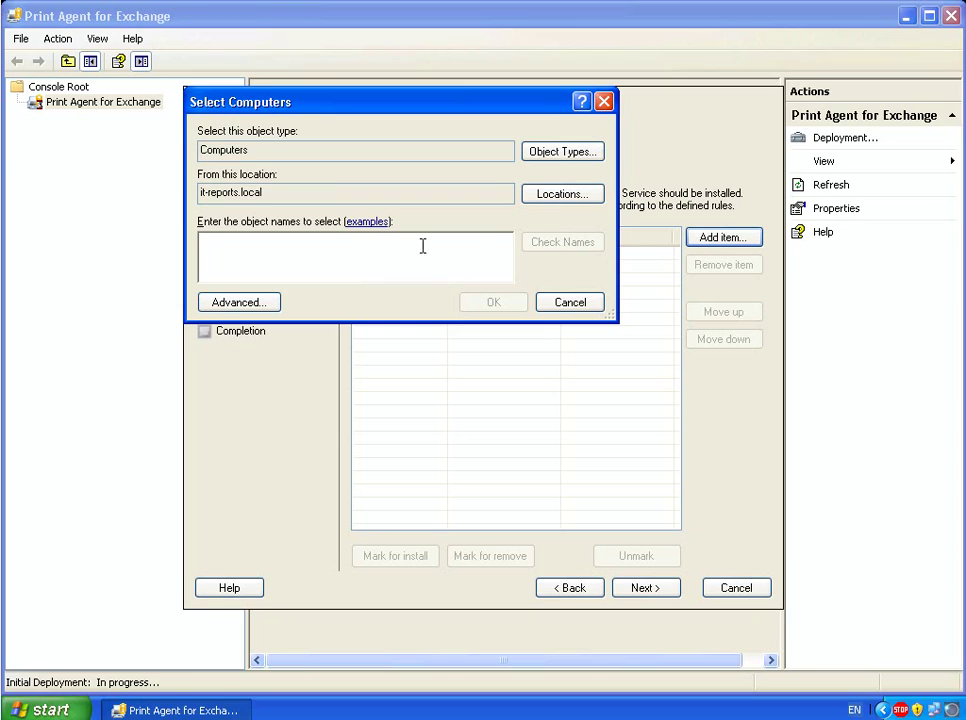
pyautogui.write('dimetra')
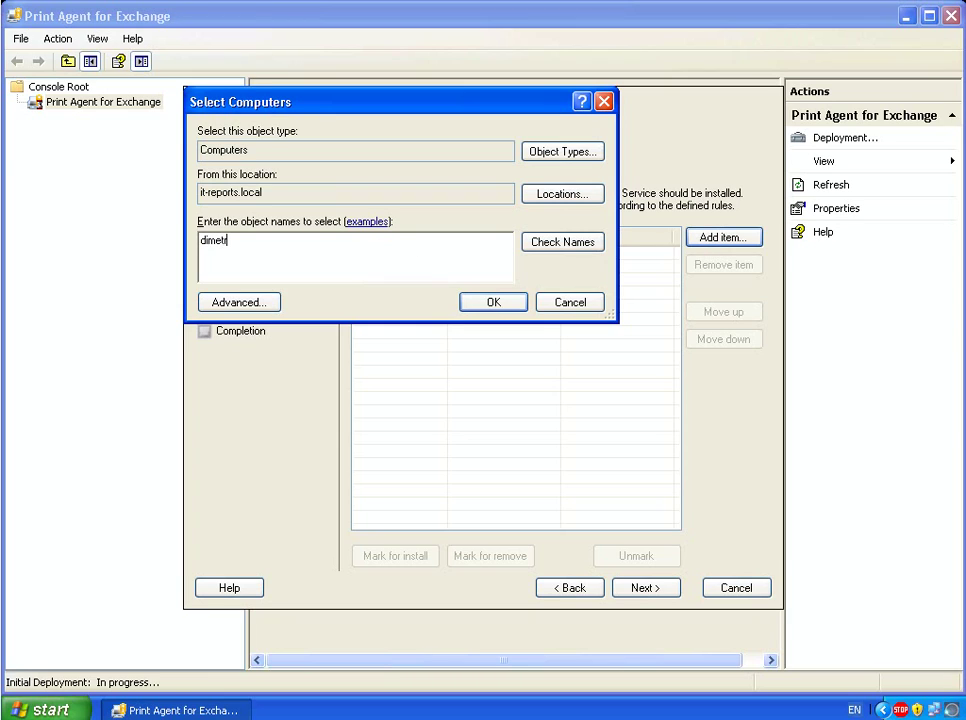
pyautogui.click(576, 250)
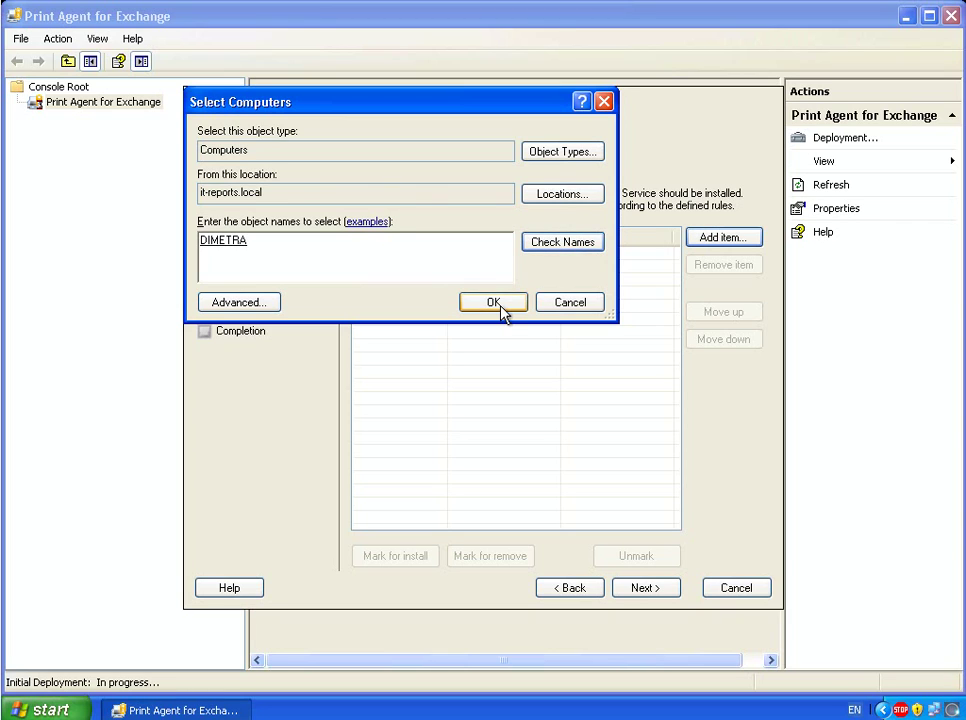
pyautogui.click(501, 308)
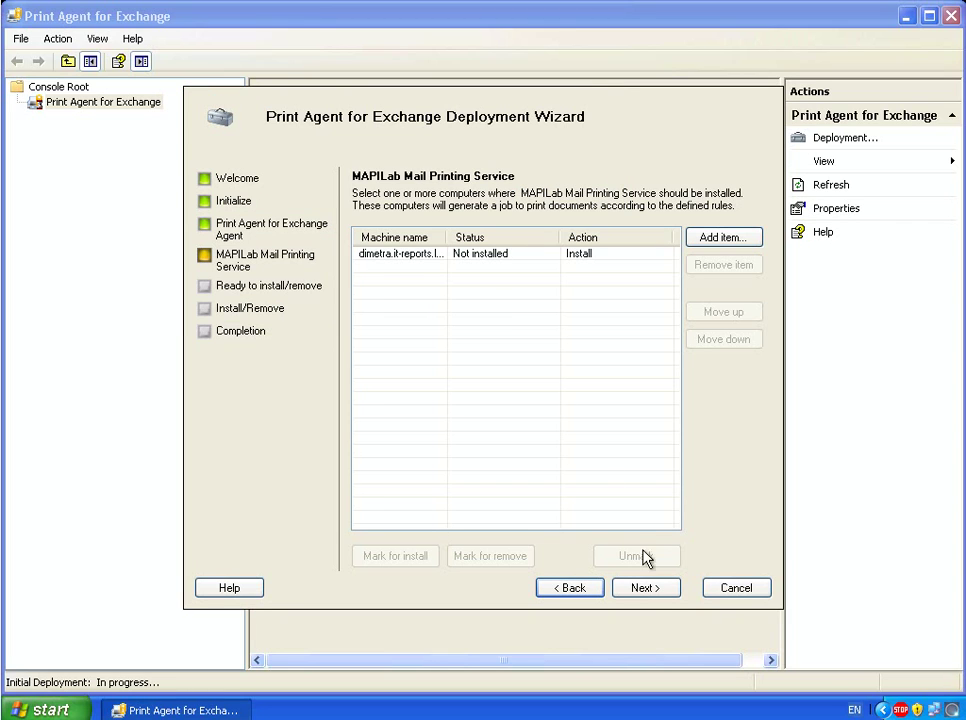
# - Advance to the Service account step, select the password field, and open the Start menu
pyautogui.click(664, 592)
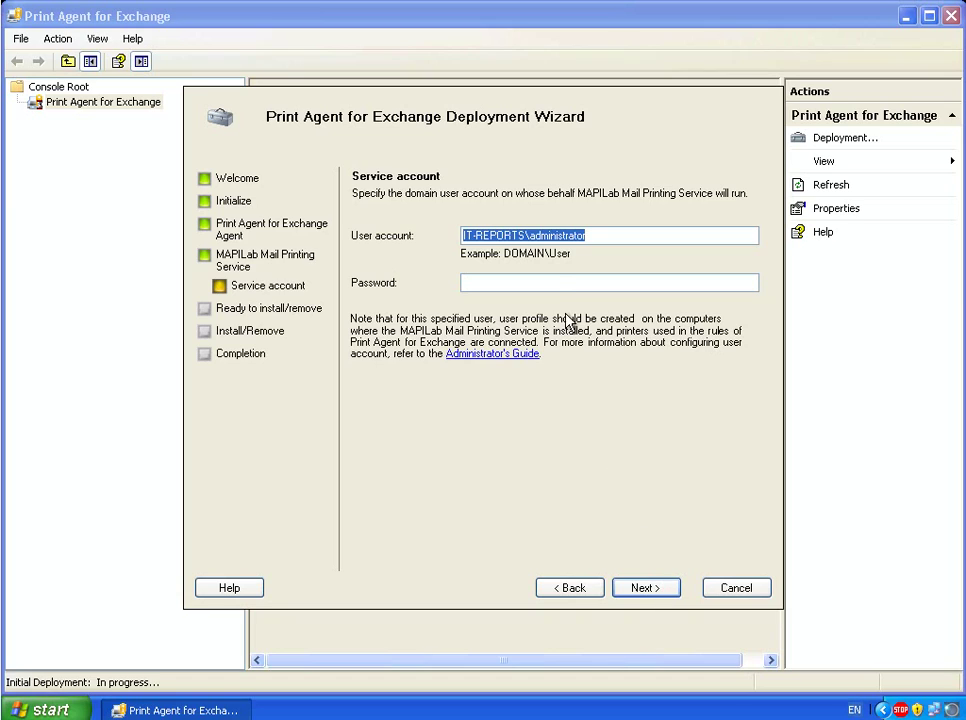
pyautogui.click(558, 283)
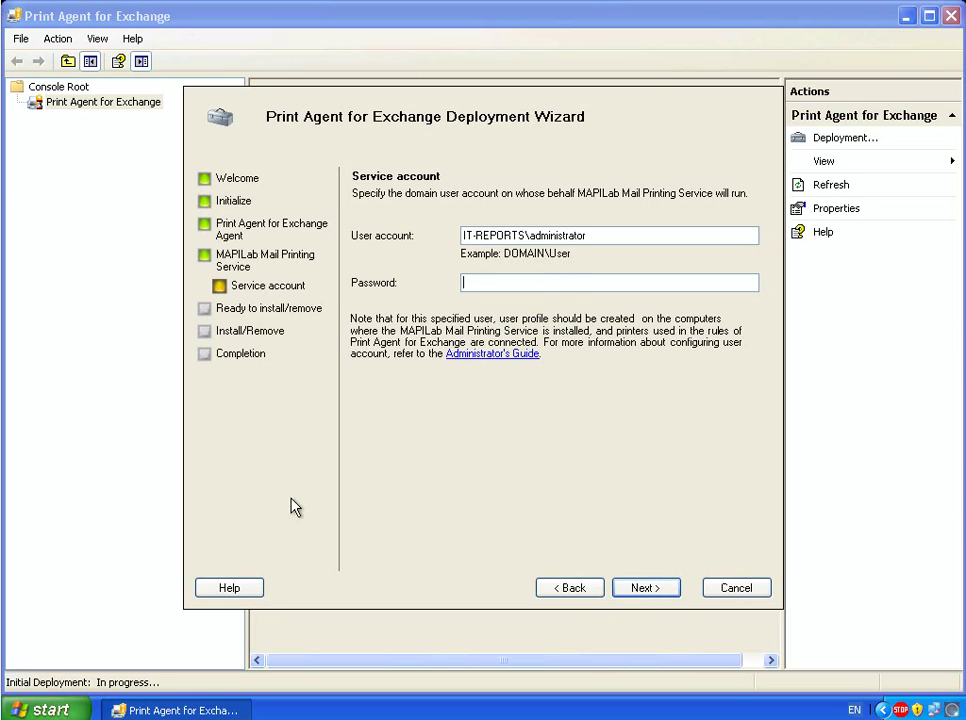
pyautogui.click(52, 711)
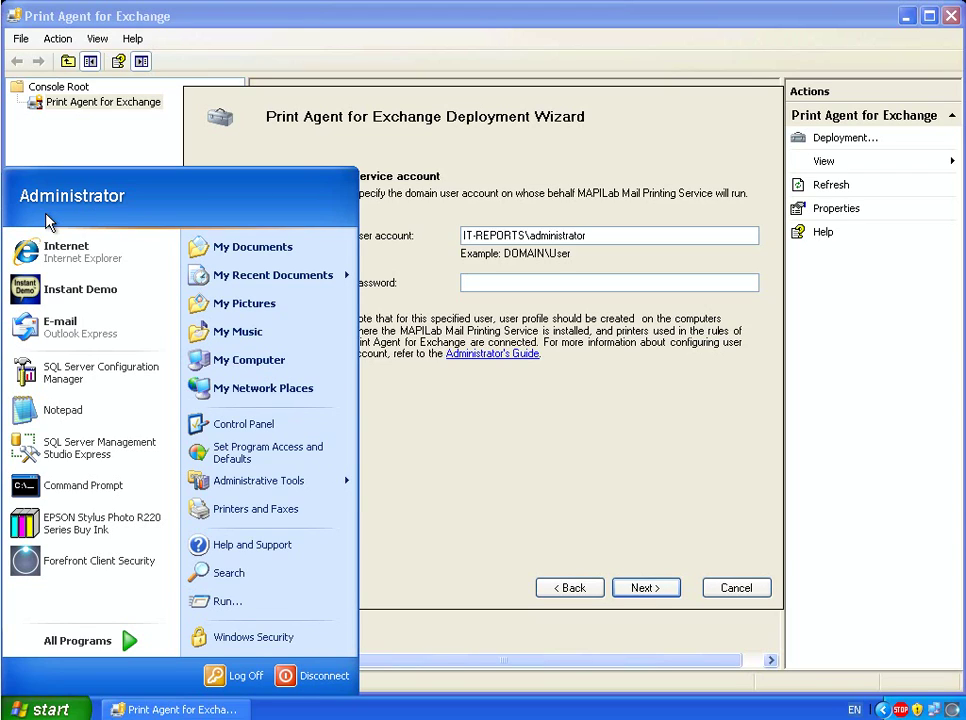
# - Add the network EPSON Stylus Photo R220 Series printer from the directory as the default printer
pyautogui.click(231, 510)
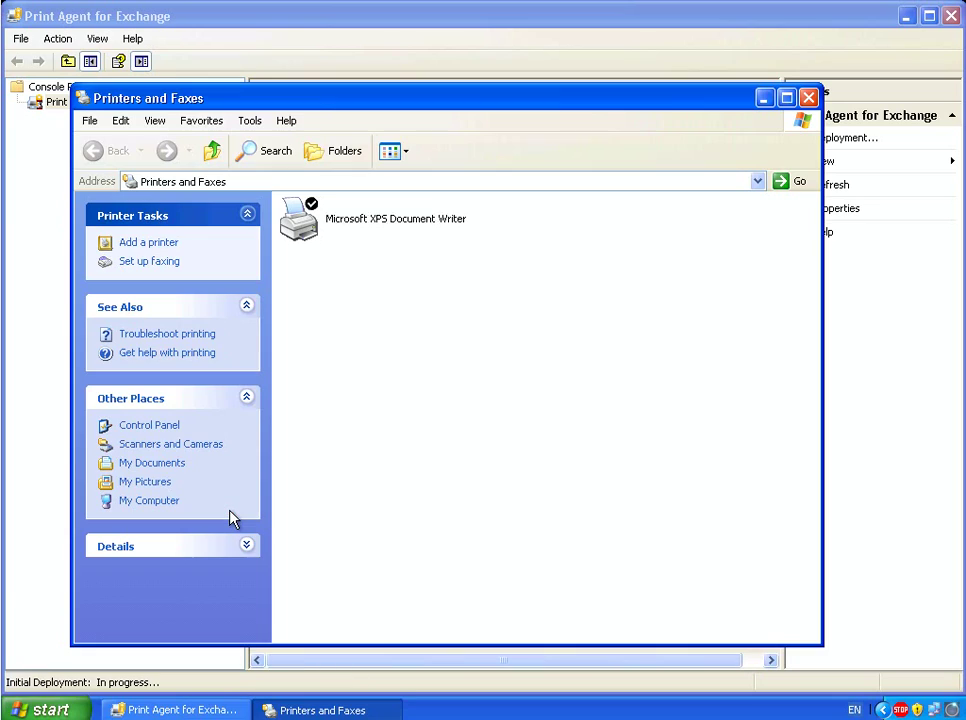
pyautogui.click(149, 249)
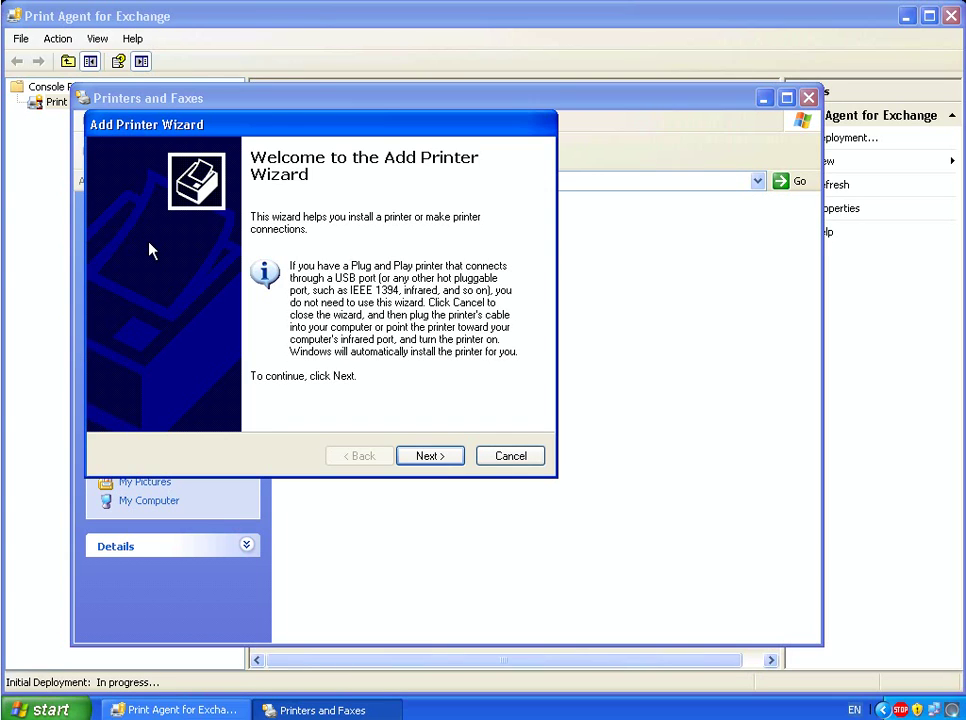
pyautogui.click(430, 457)
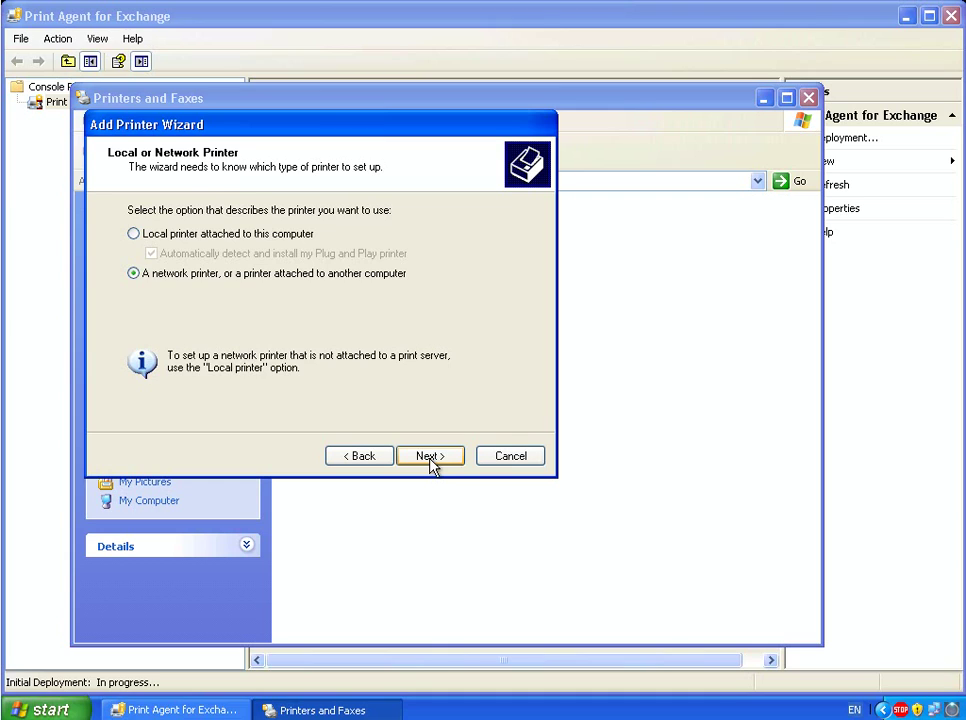
pyautogui.click(431, 462)
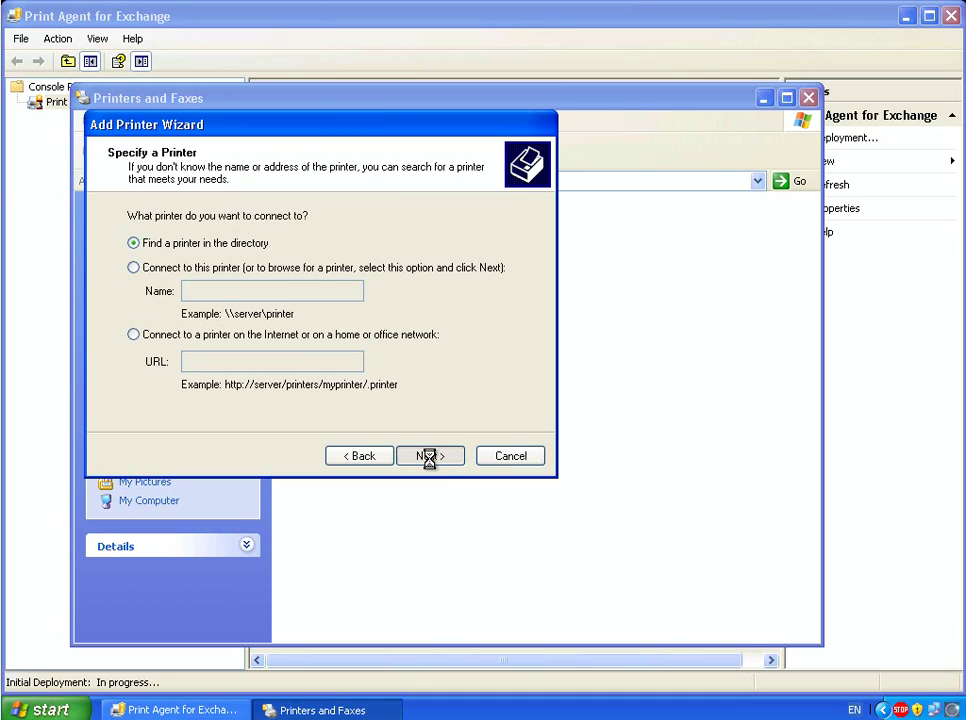
pyautogui.click(428, 458)
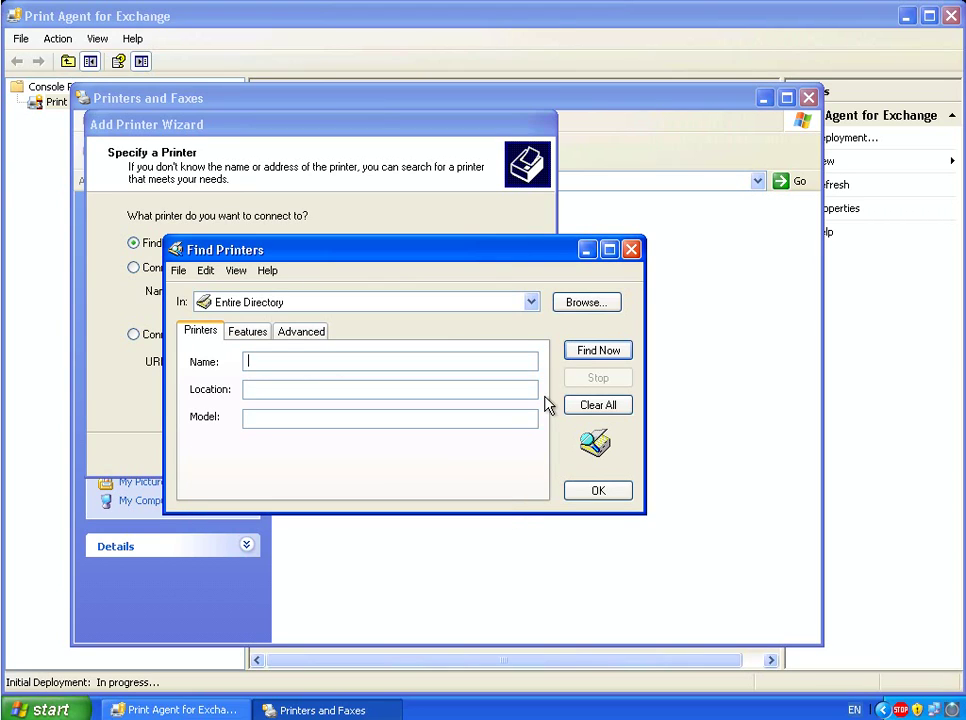
pyautogui.click(589, 352)
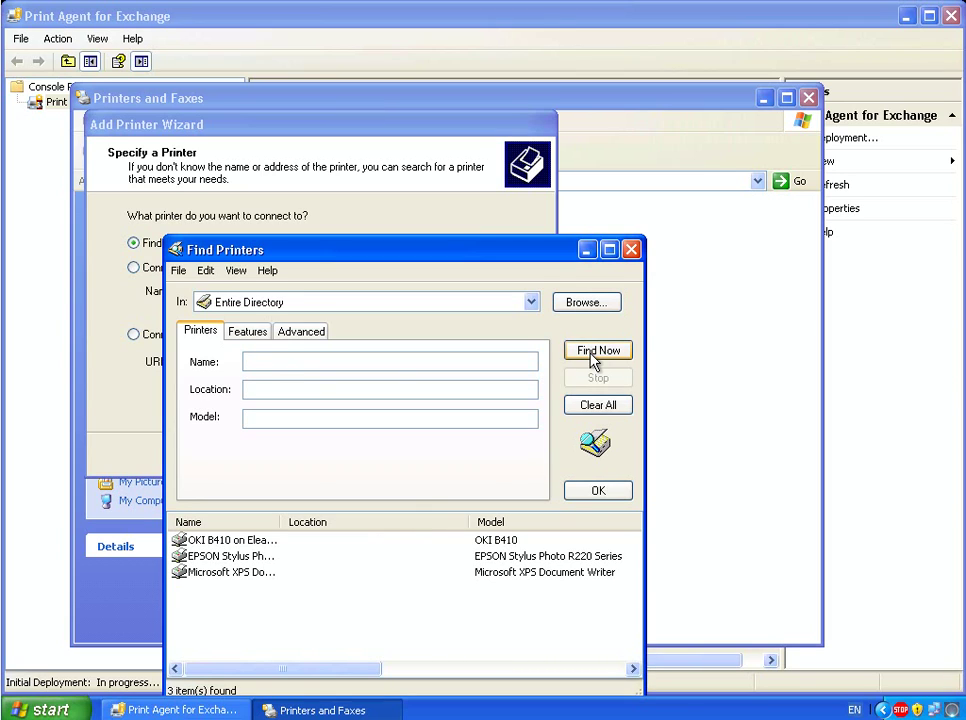
pyautogui.click(247, 558)
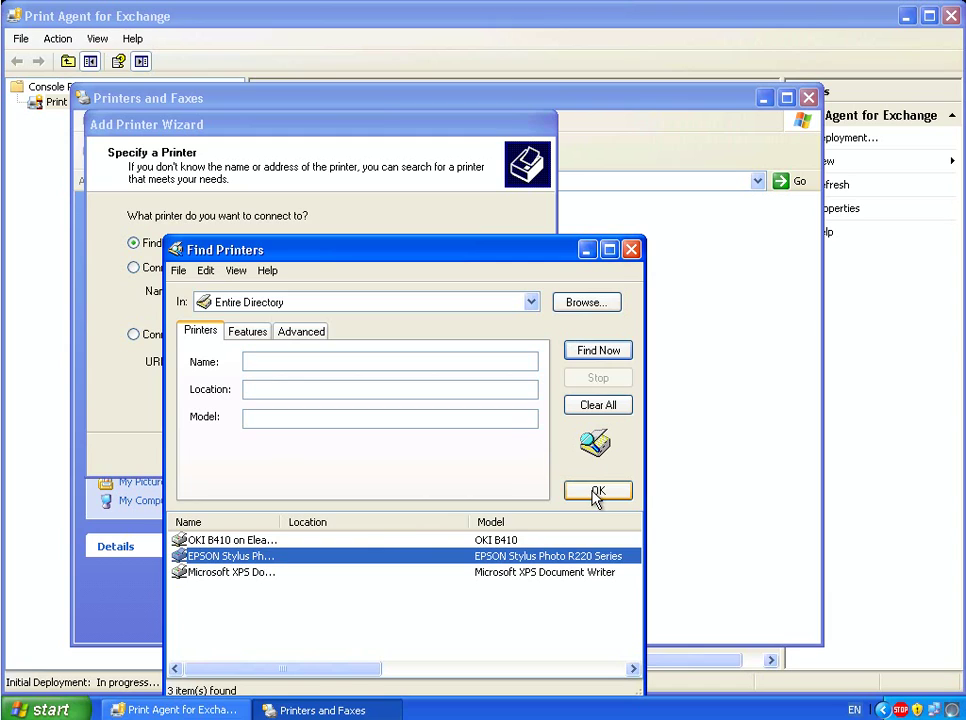
pyautogui.click(595, 494)
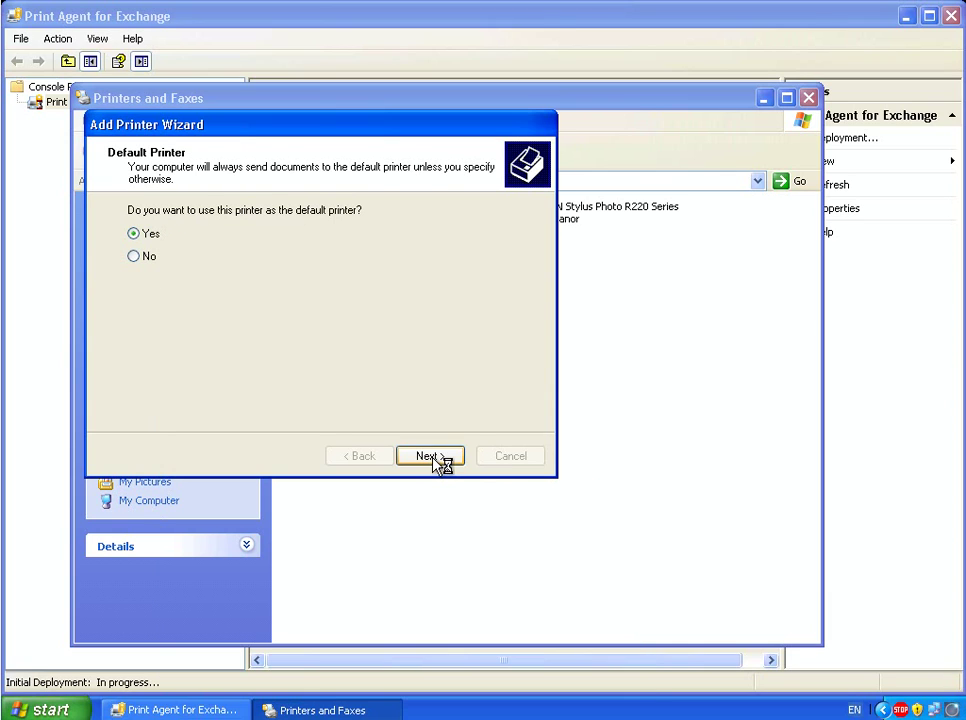
pyautogui.click(433, 456)
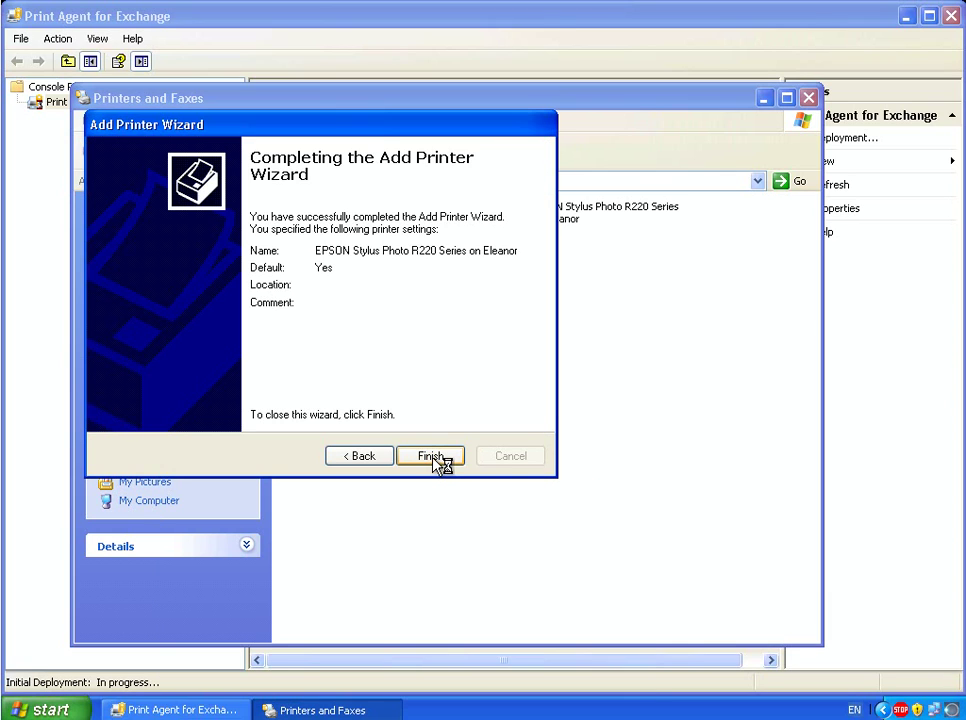
pyautogui.click(432, 456)
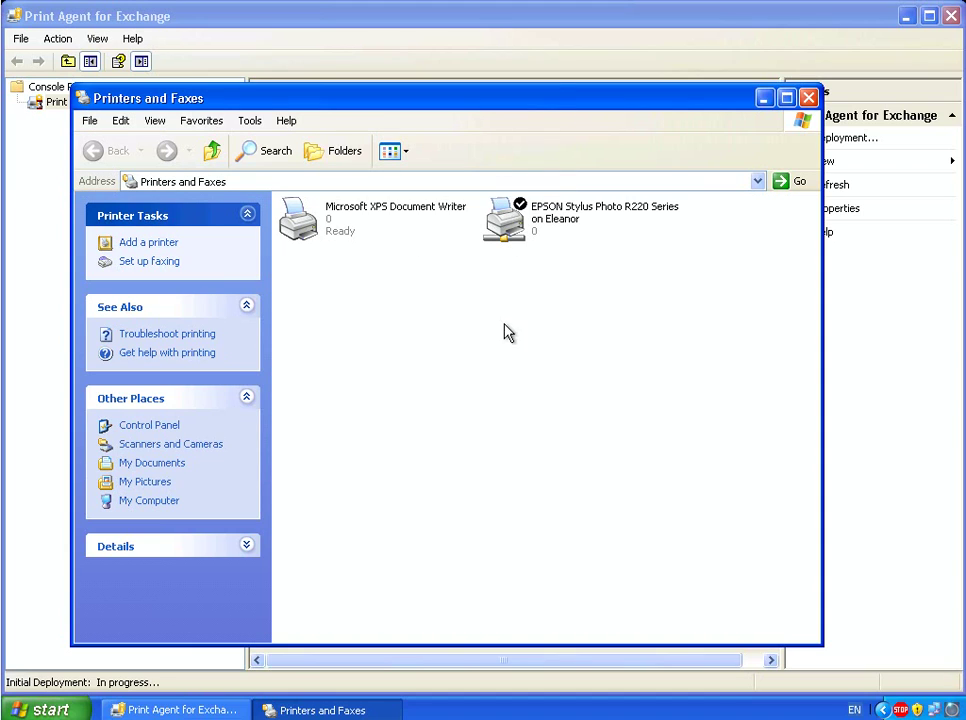
pyautogui.click(806, 97)
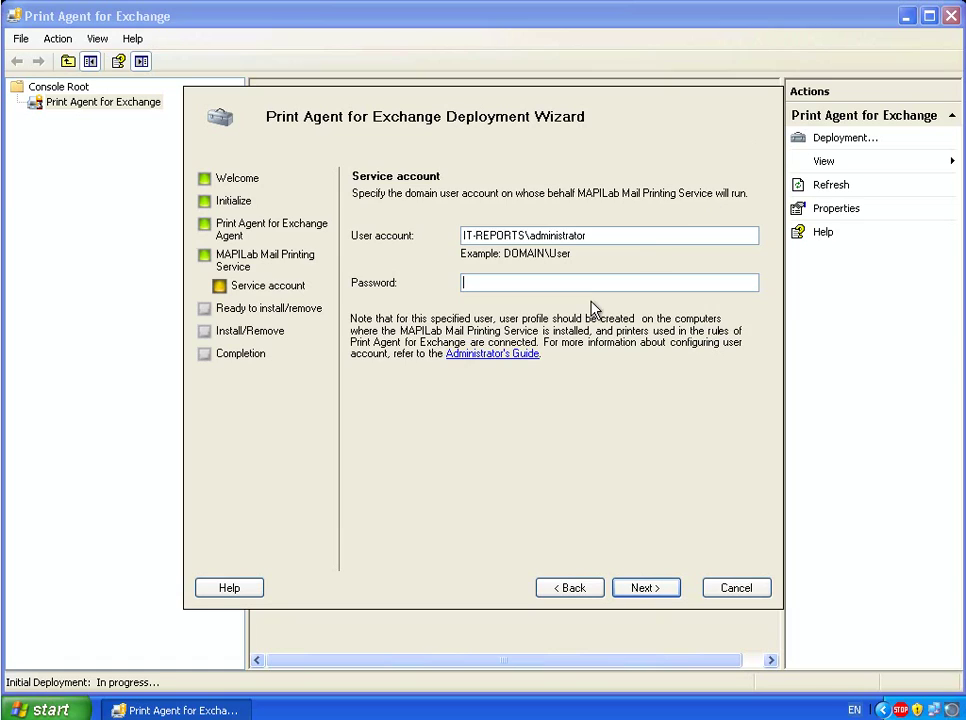
# - Enter the service account password and start installing the three deployment actions
pyautogui.write('*********')
pyautogui.click(646, 590)
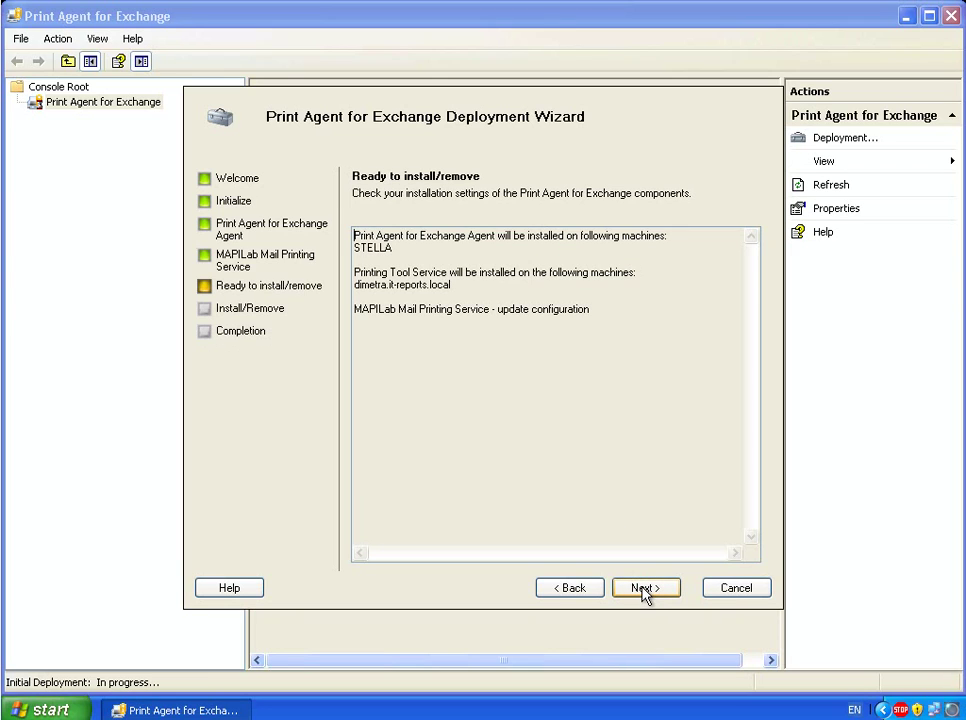
pyautogui.click(646, 590)
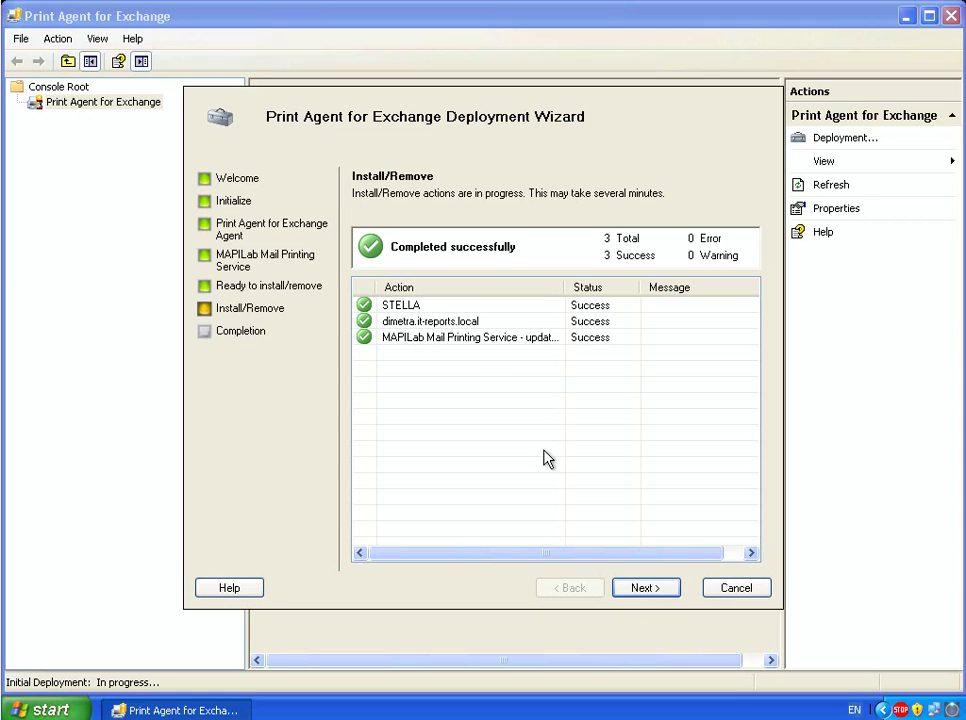
# - Move to the Completion page and finish the Deployment Wizard
pyautogui.click(643, 588)
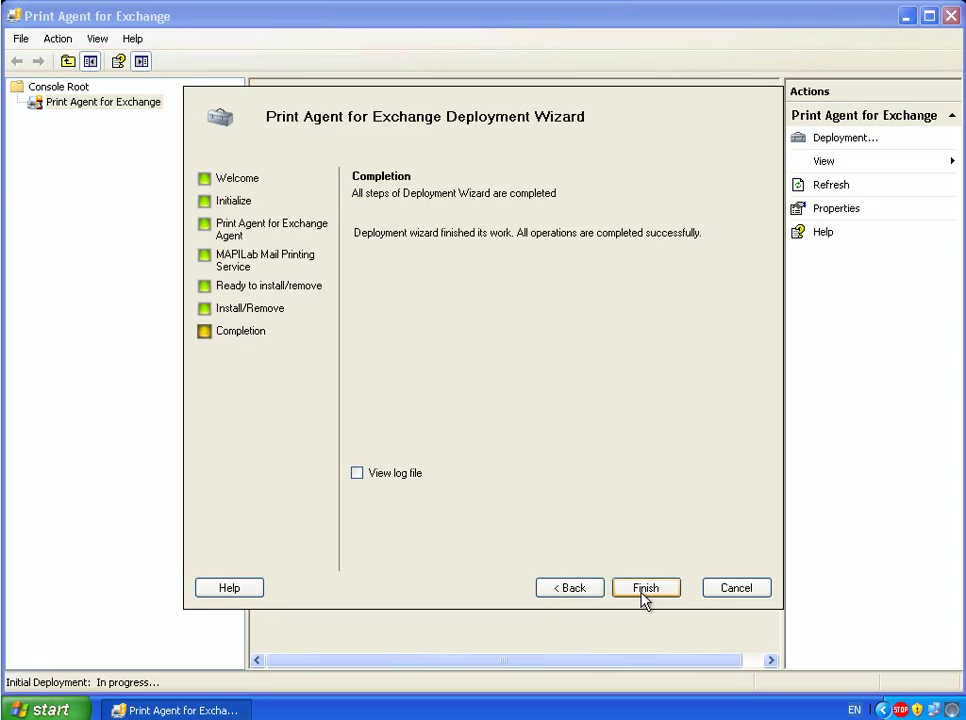
pyautogui.click(645, 589)
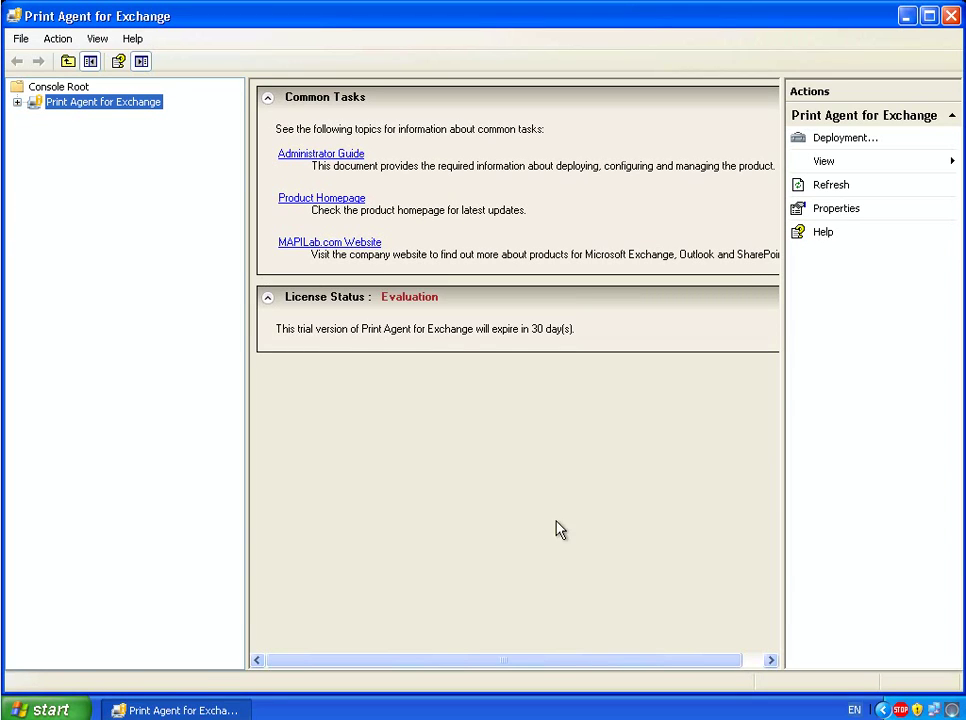
# - Refresh Monitoring to confirm the agent is installed on STELLA, then view the empty Rules list
pyautogui.click(17, 102)
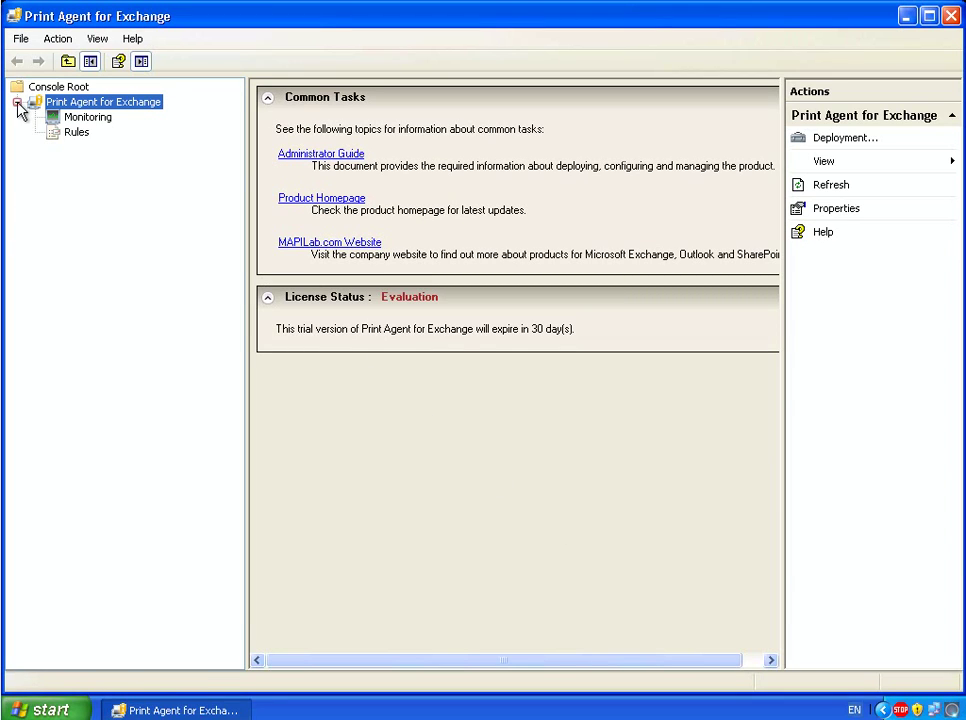
pyautogui.click(88, 119)
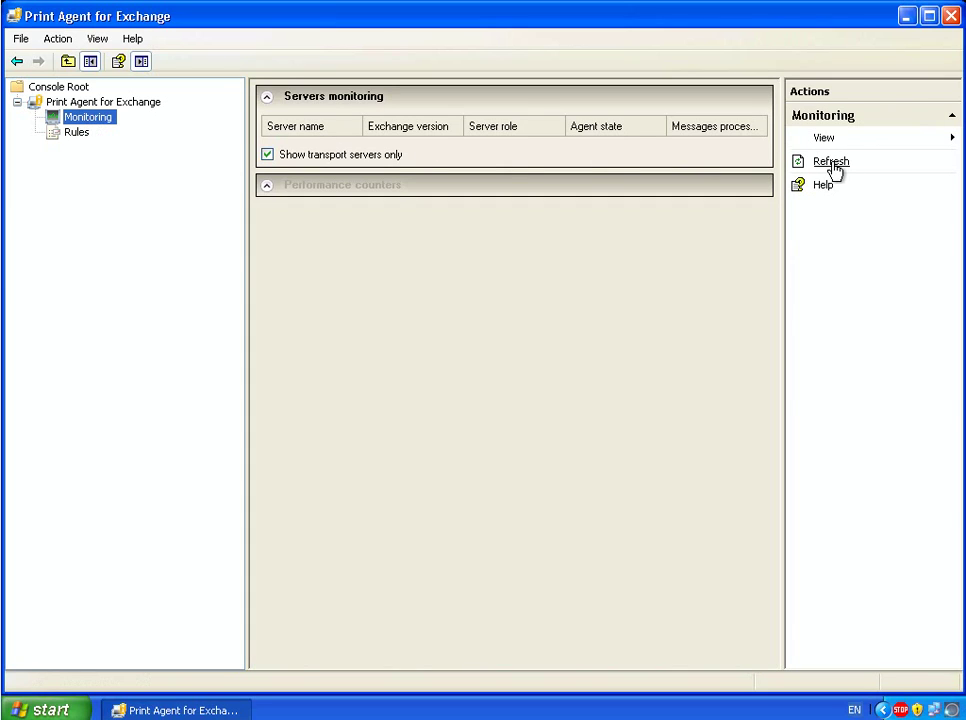
pyautogui.click(832, 165)
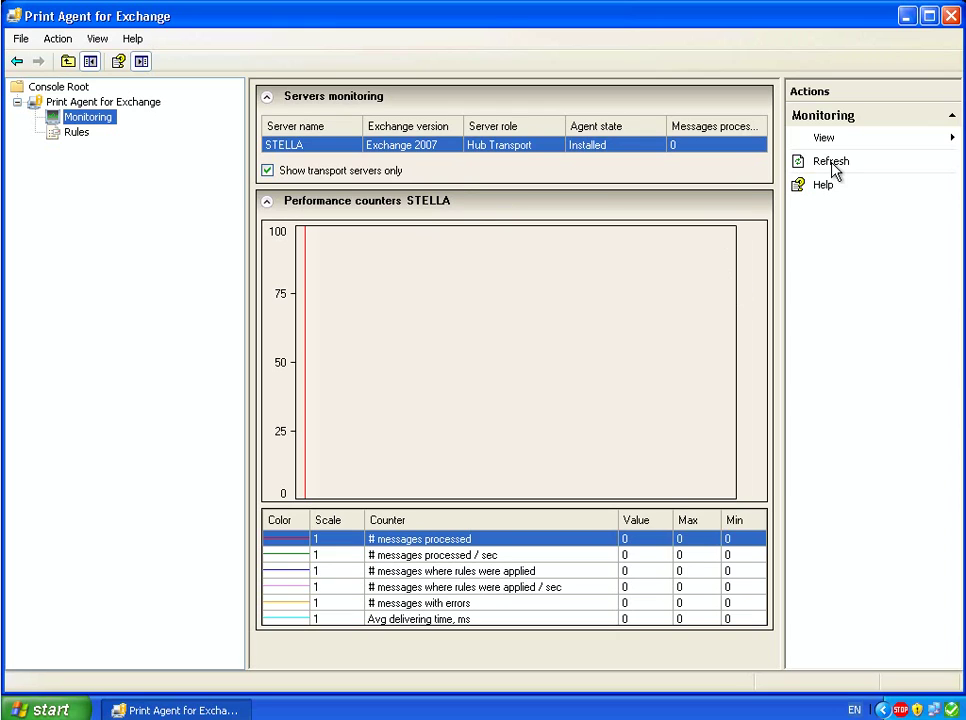
pyautogui.click(267, 171)
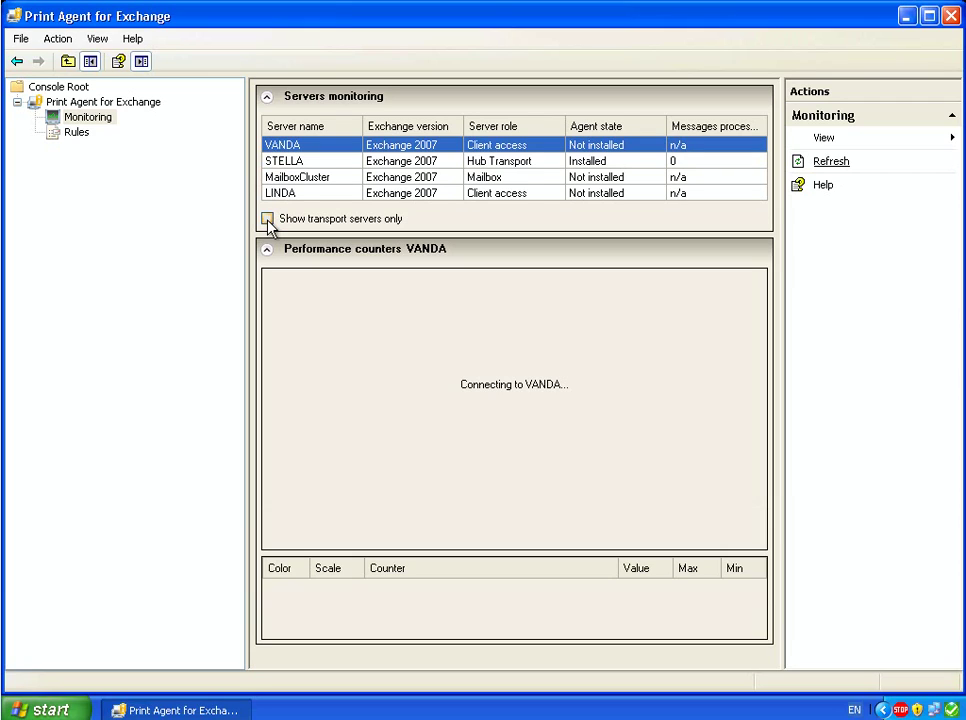
pyautogui.click(267, 219)
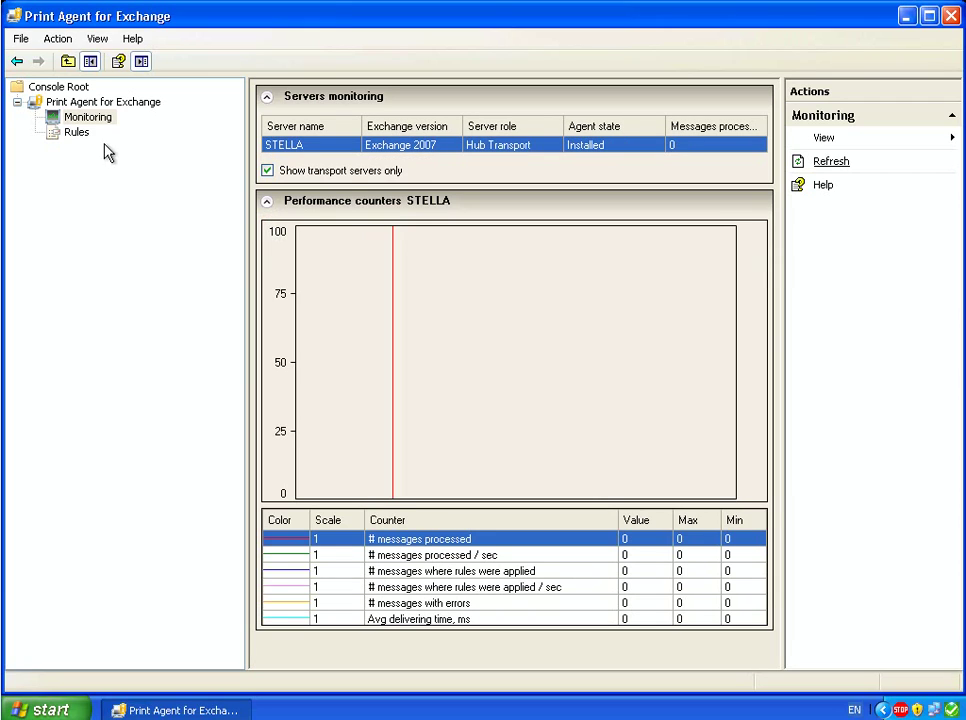
pyautogui.click(76, 133)
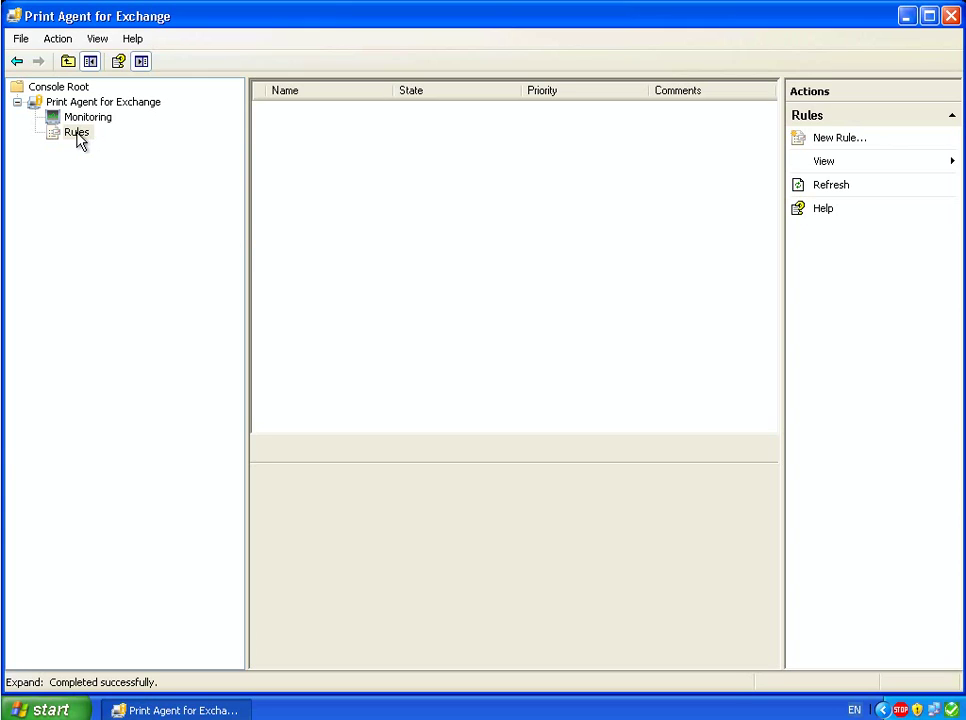
# - Start a new rule with the condition 'from users inside the organization' and continue to Actions
pyautogui.rightClick(316, 131)
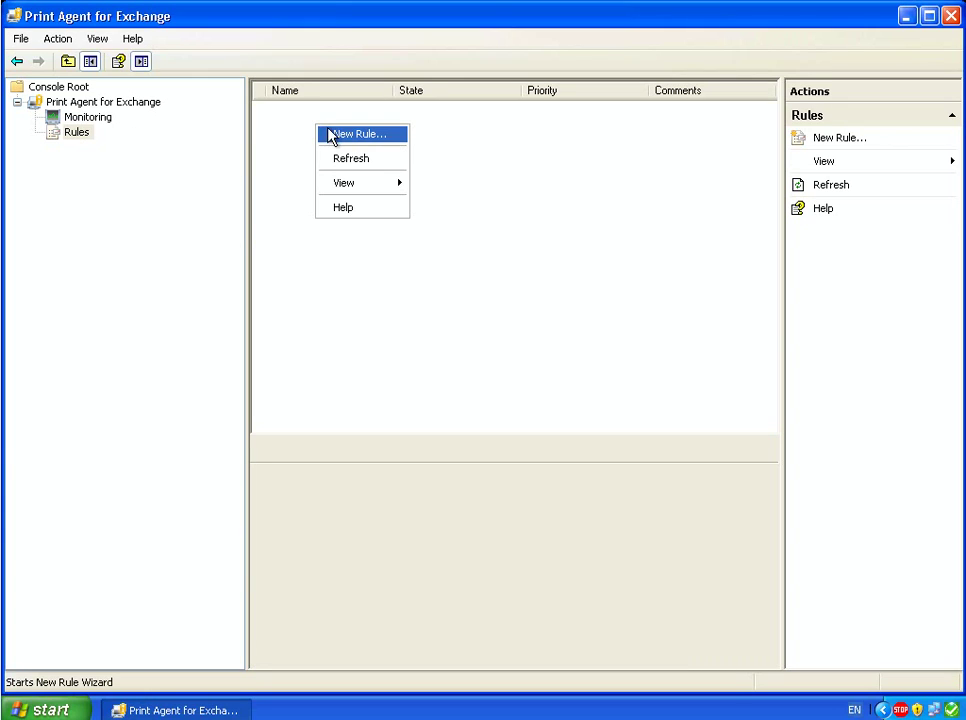
pyautogui.click(340, 136)
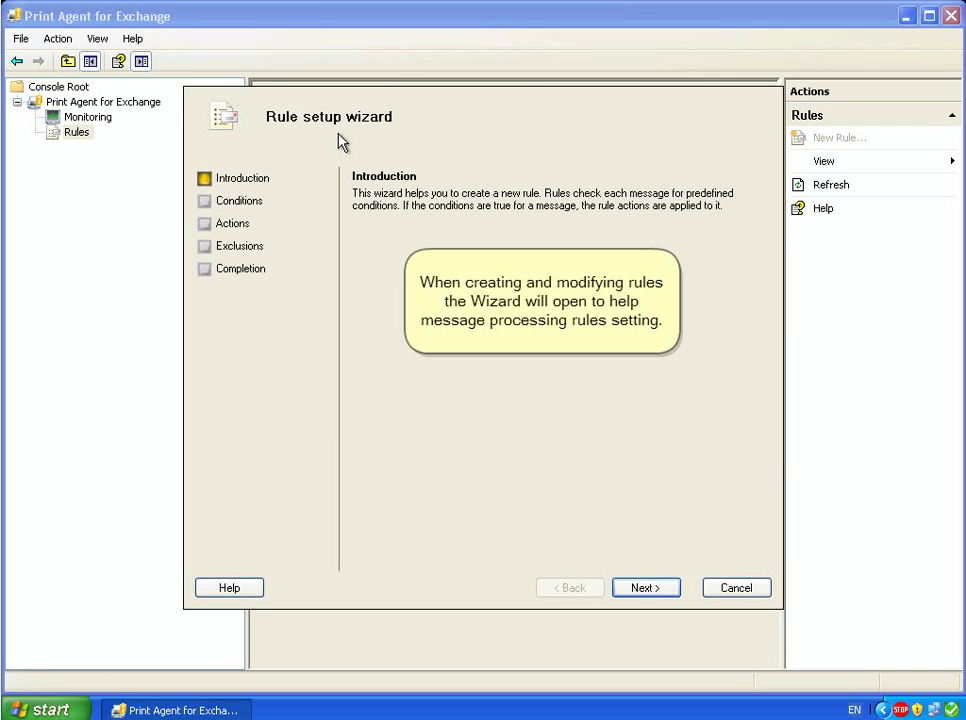
pyautogui.click(645, 588)
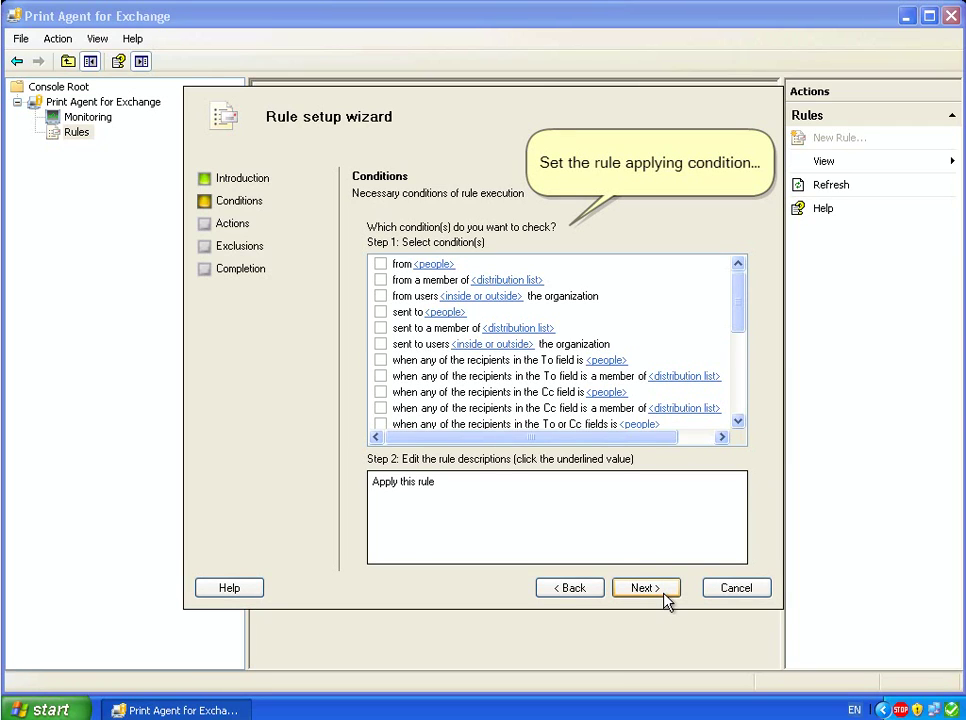
pyautogui.click(381, 297)
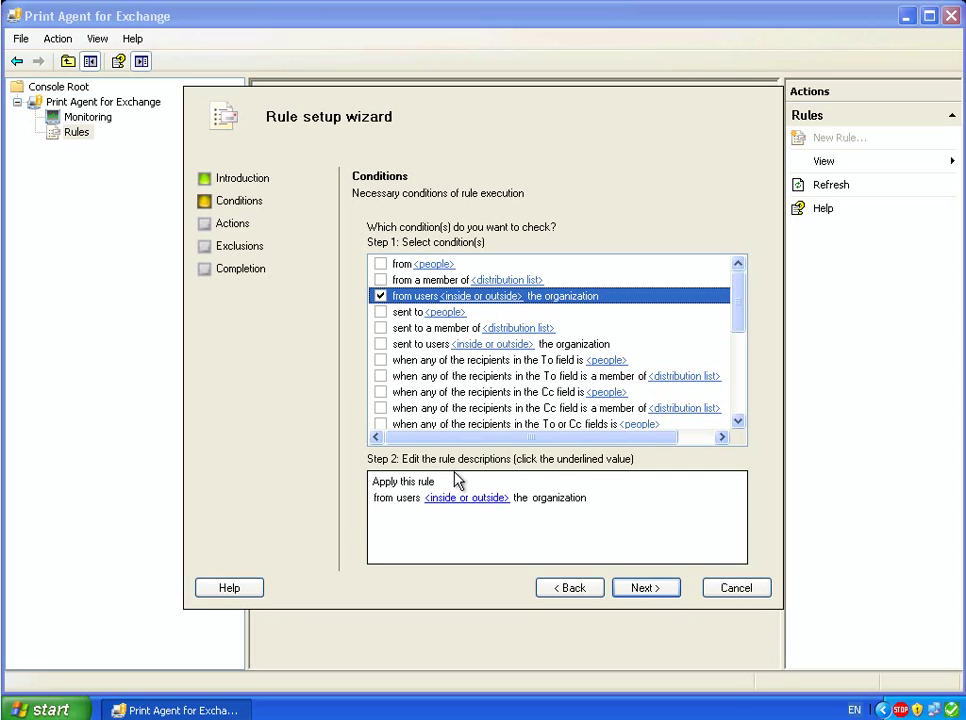
pyautogui.click(469, 504)
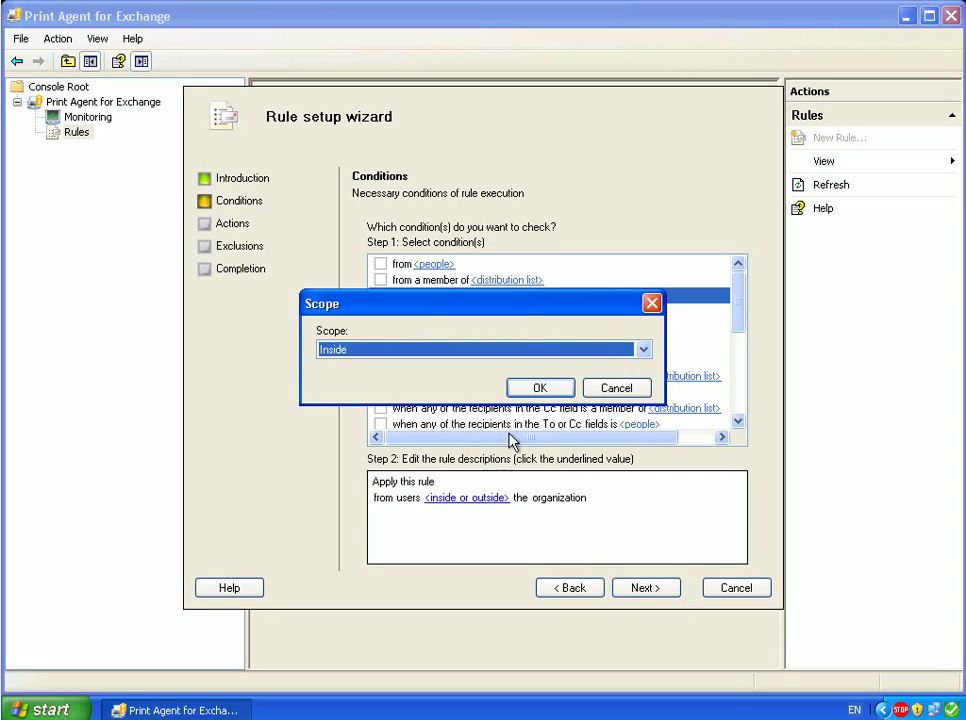
pyautogui.click(533, 387)
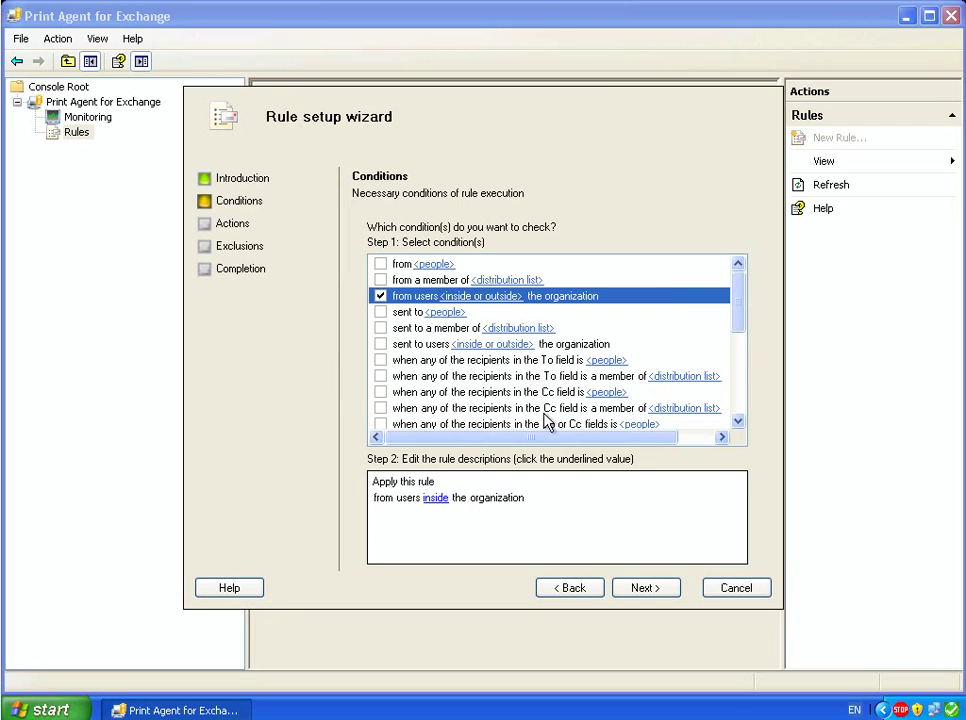
pyautogui.click(644, 590)
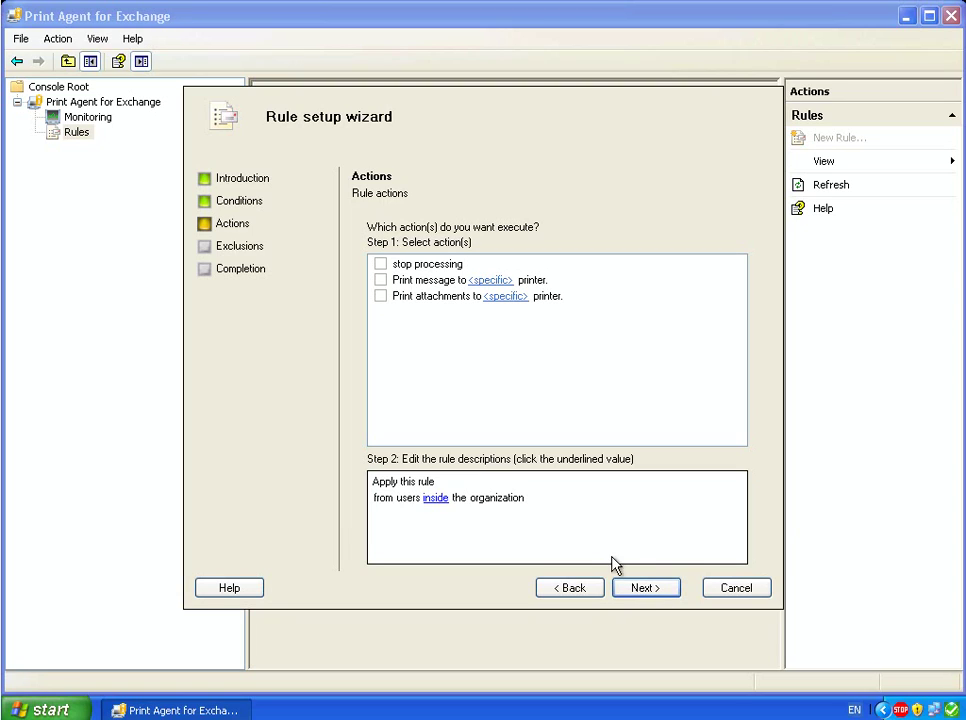
# - Make the rule print each message to the EPSON Stylus Photo R220 printer found in the directory
pyautogui.click(381, 281)
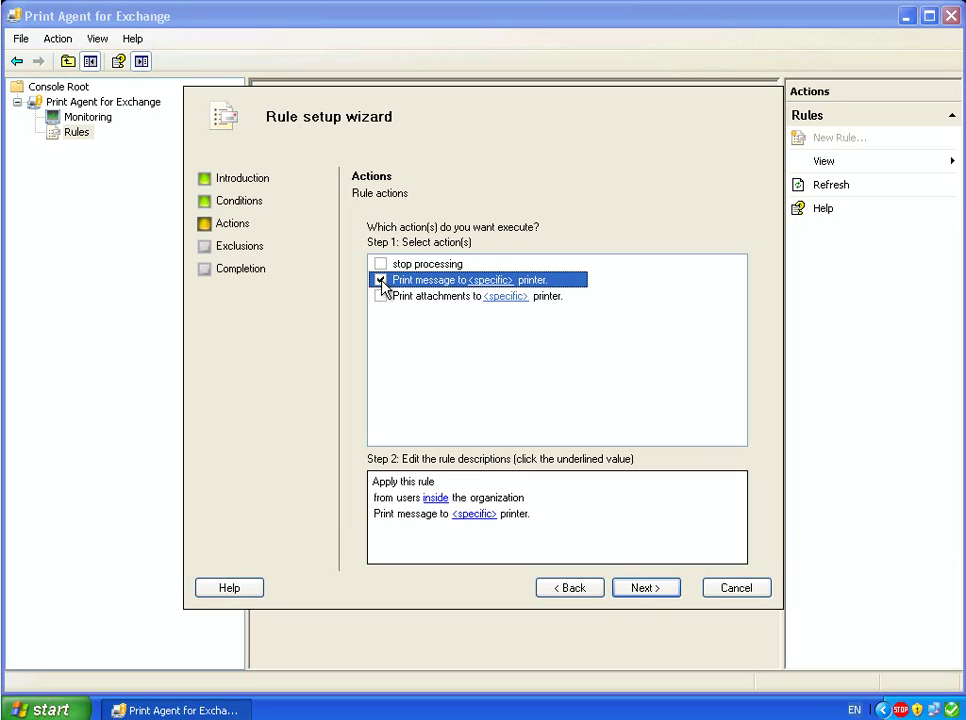
pyautogui.click(480, 514)
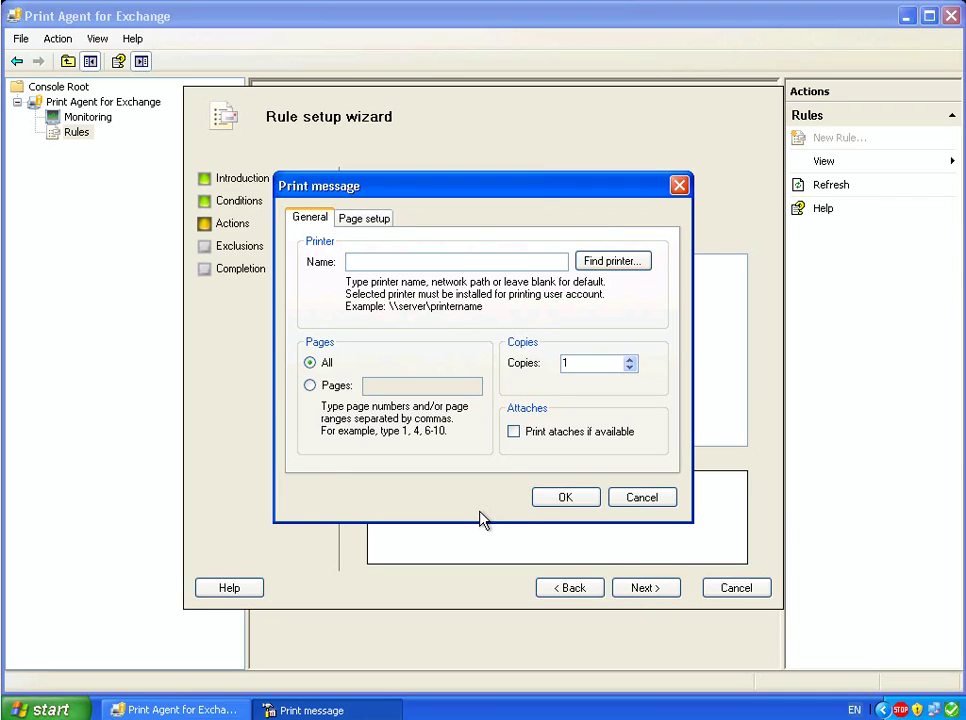
pyautogui.click(598, 265)
pyautogui.click(783, 353)
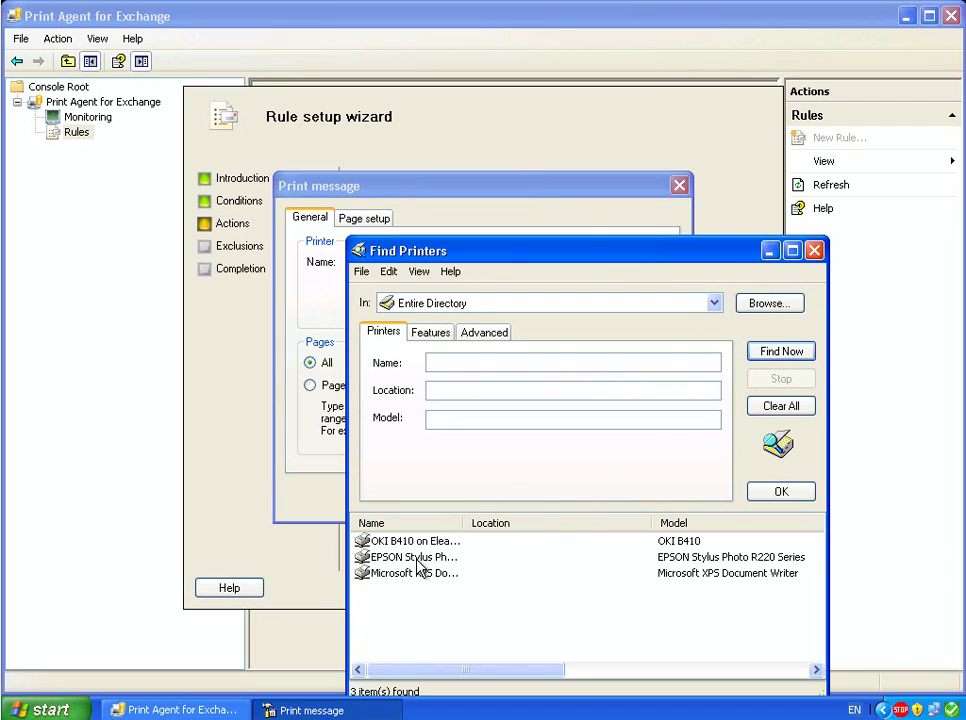
pyautogui.click(395, 557)
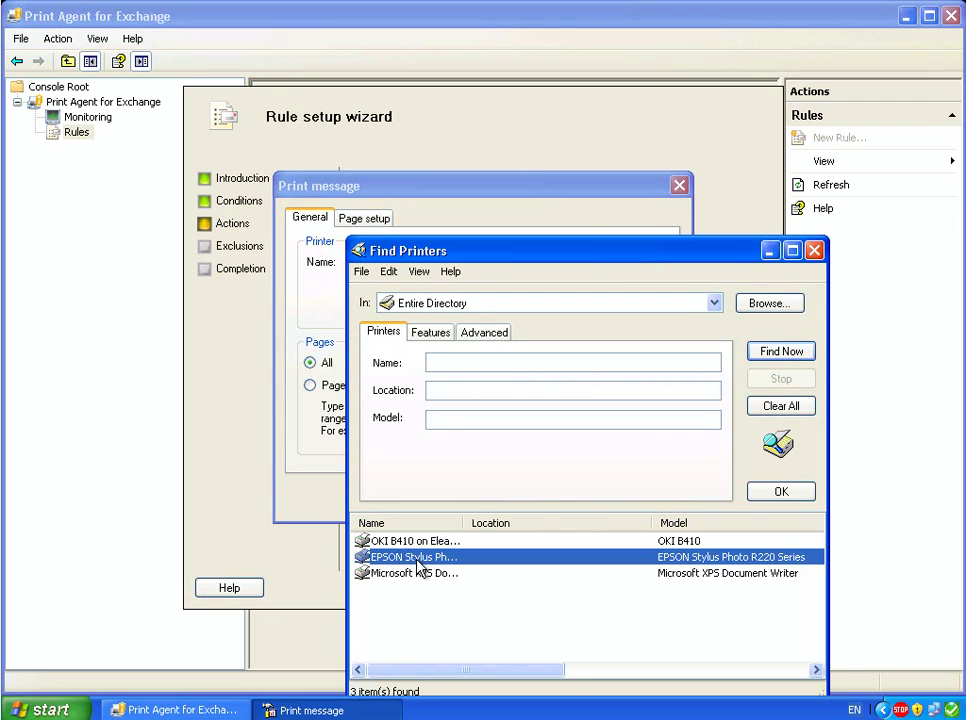
pyautogui.click(788, 496)
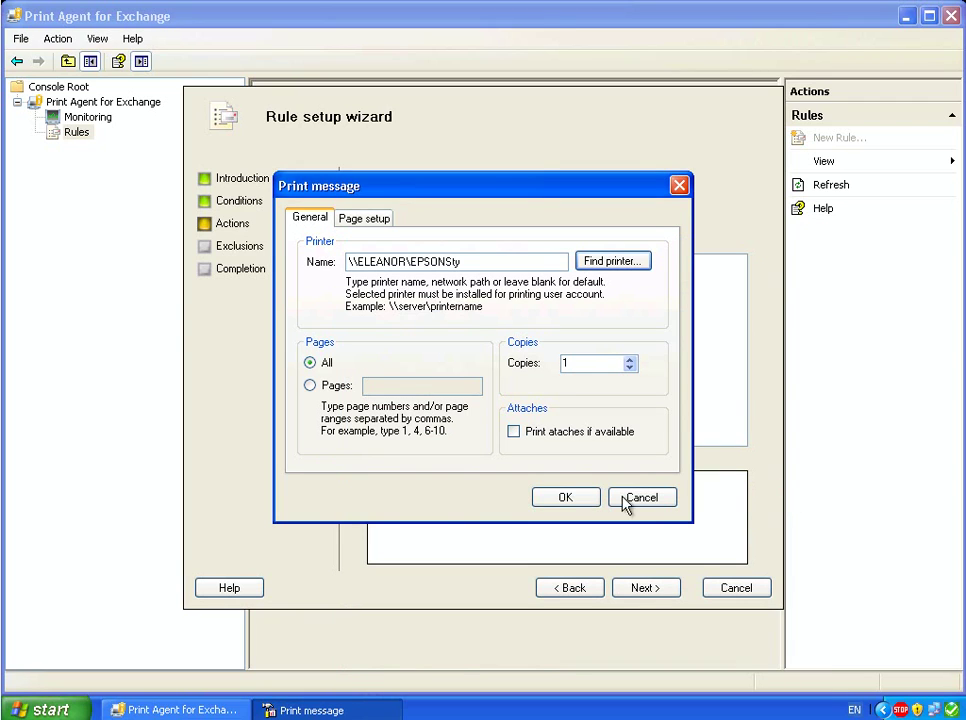
pyautogui.click(565, 497)
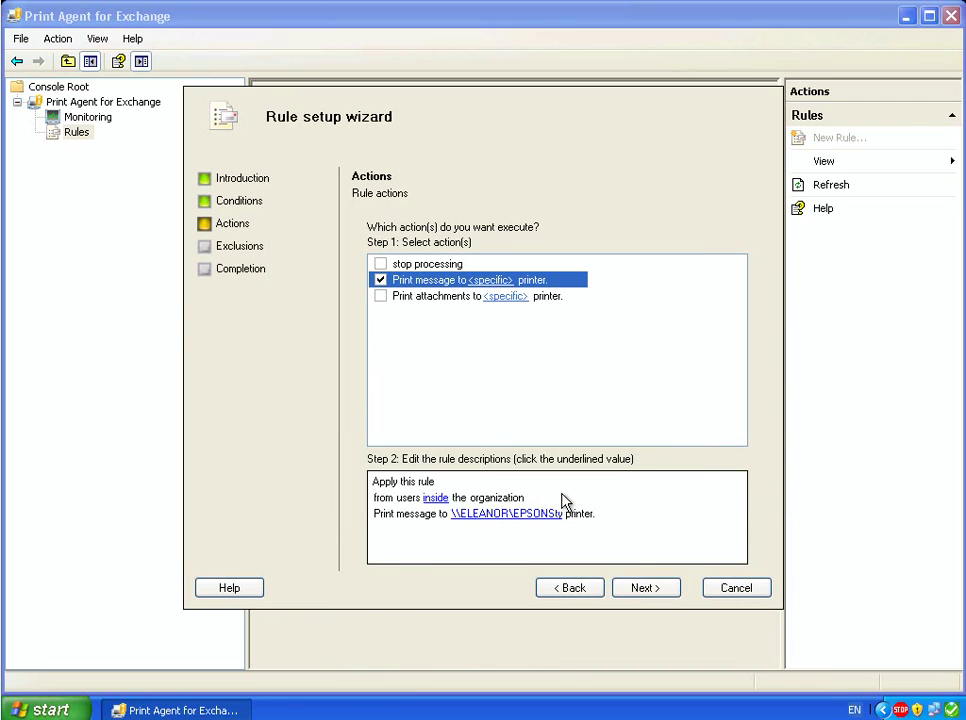
pyautogui.click(664, 596)
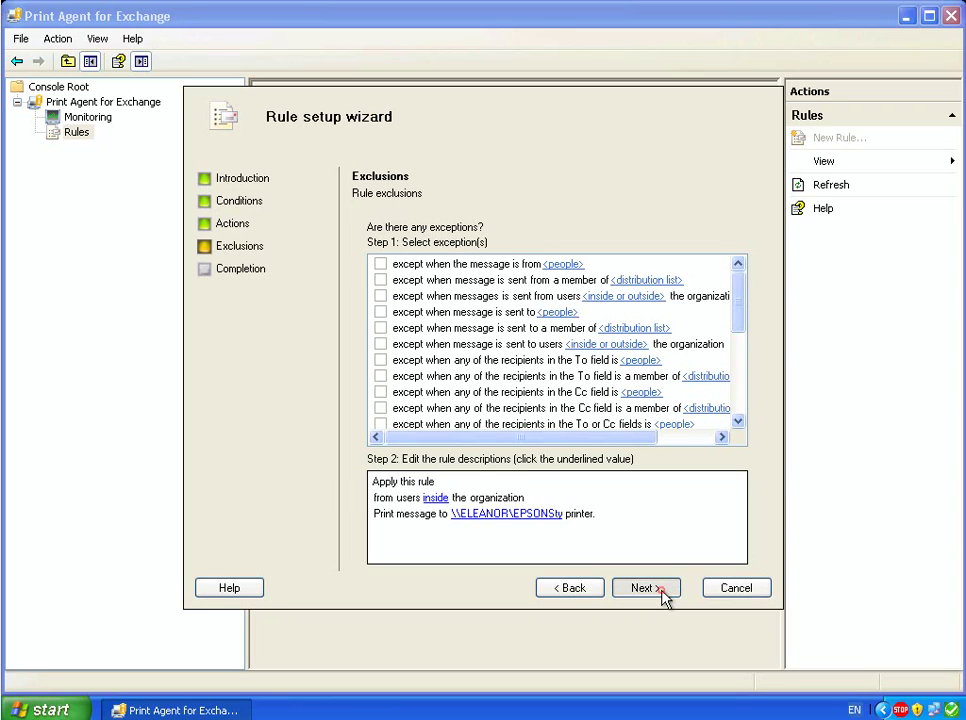
# - Skip exclusions, rename 'New rule' to 'Test rule', and finish the wizard
pyautogui.click(663, 591)
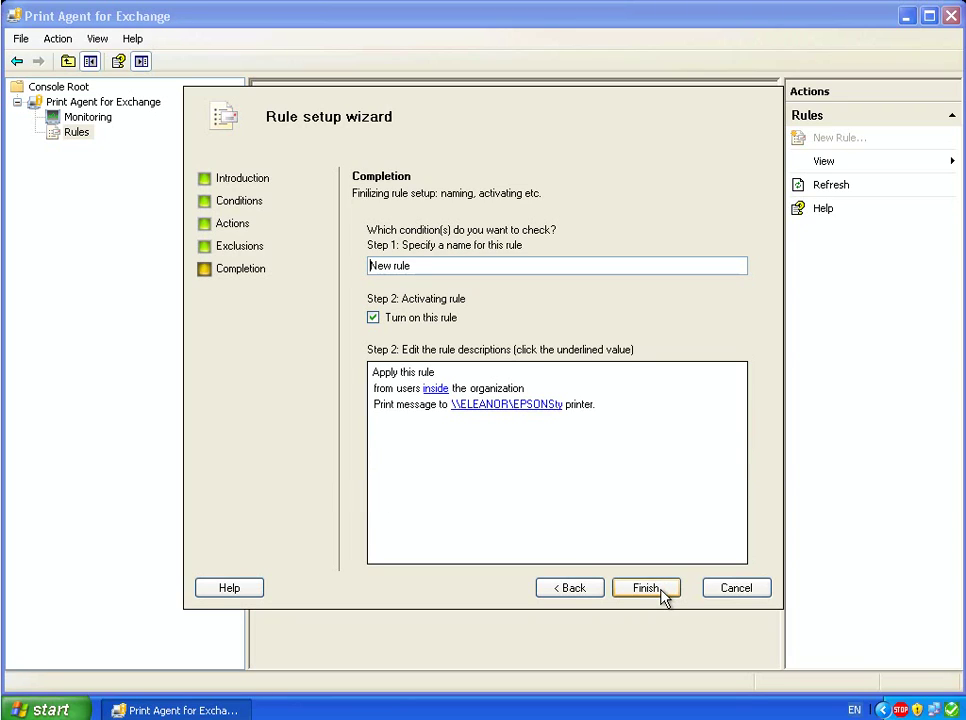
pyautogui.doubleClick(371, 265)
pyautogui.write('Test')
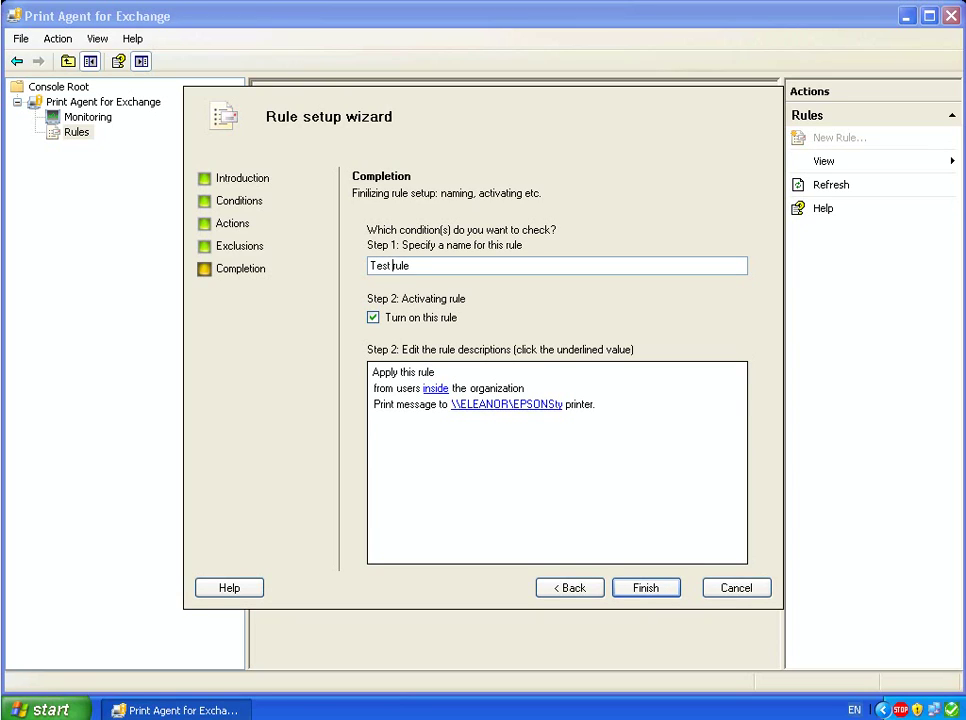
pyautogui.click(641, 595)
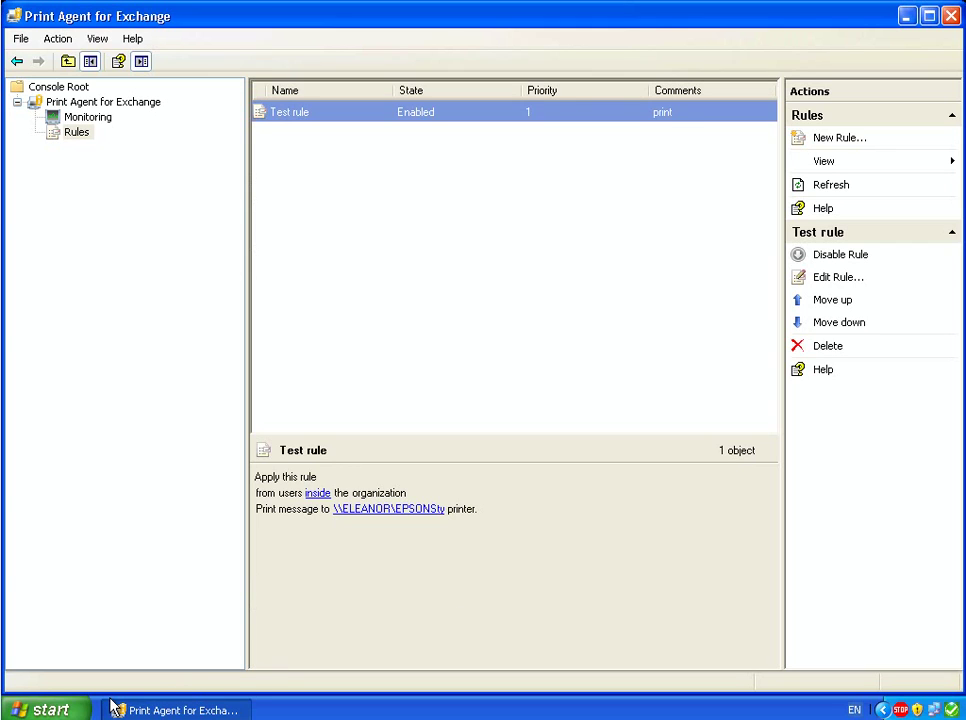
# - Open Outlook Web Access in Internet Explorer and start a new message to Administrator
pyautogui.click(45, 708)
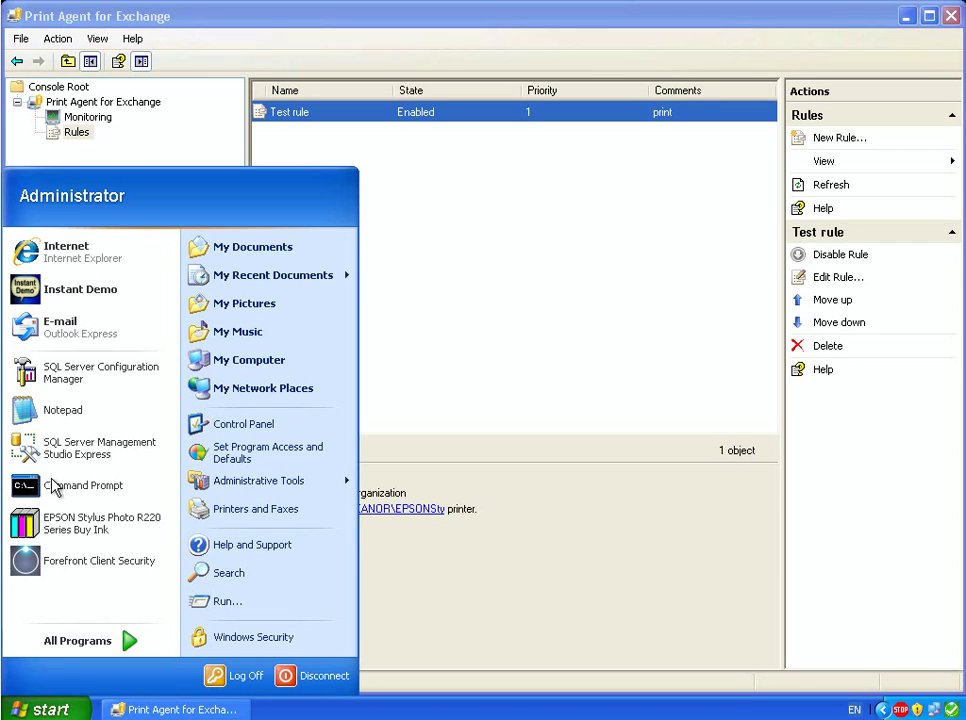
pyautogui.click(49, 258)
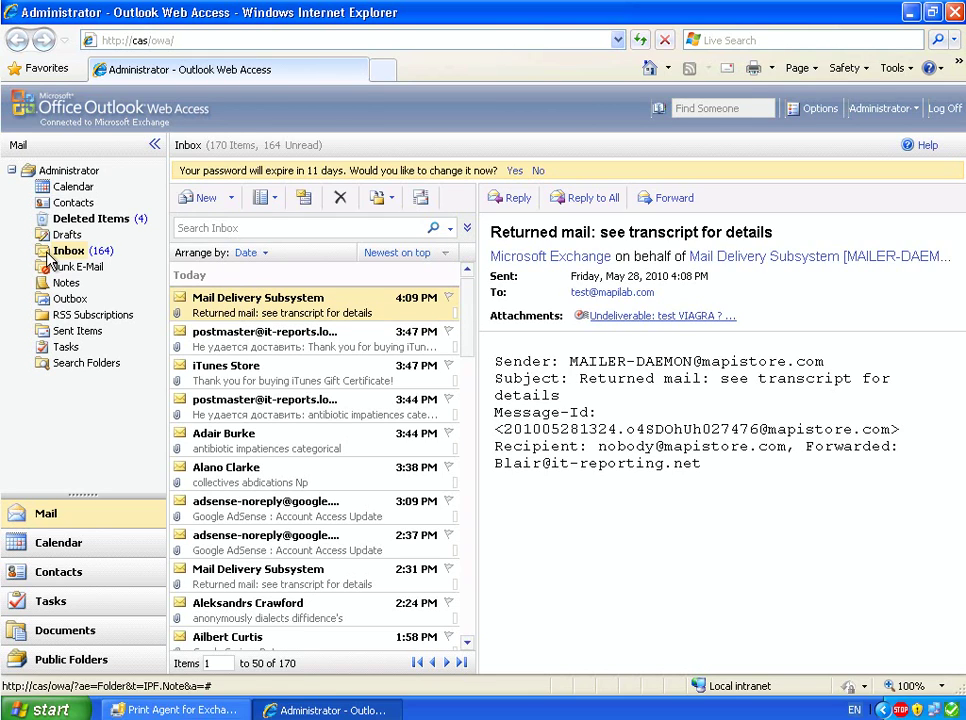
pyautogui.click(212, 197)
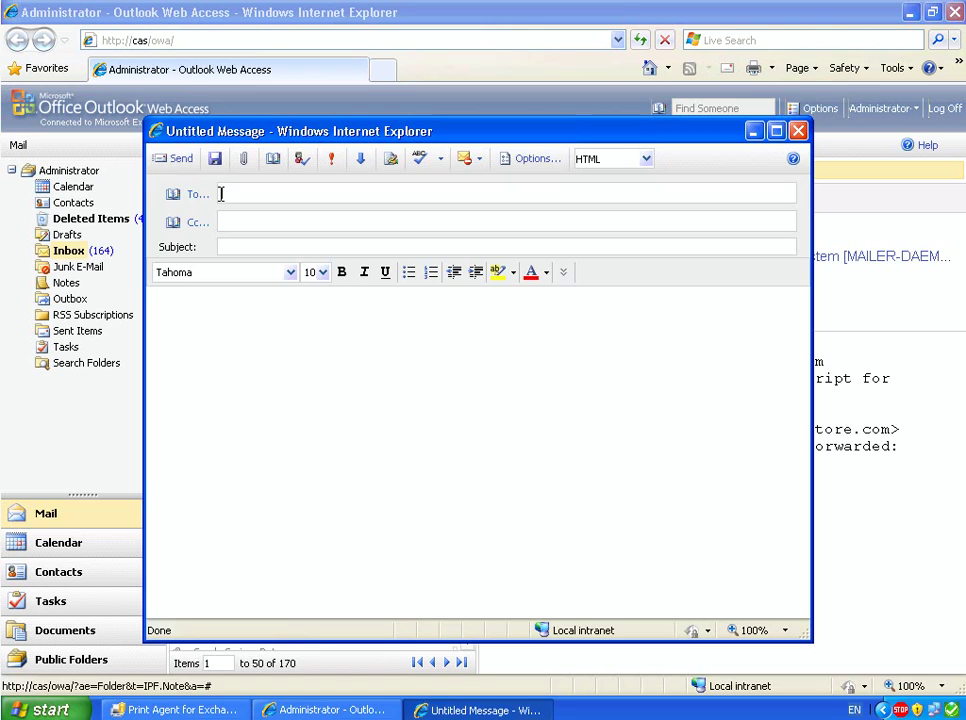
pyautogui.write('ad')
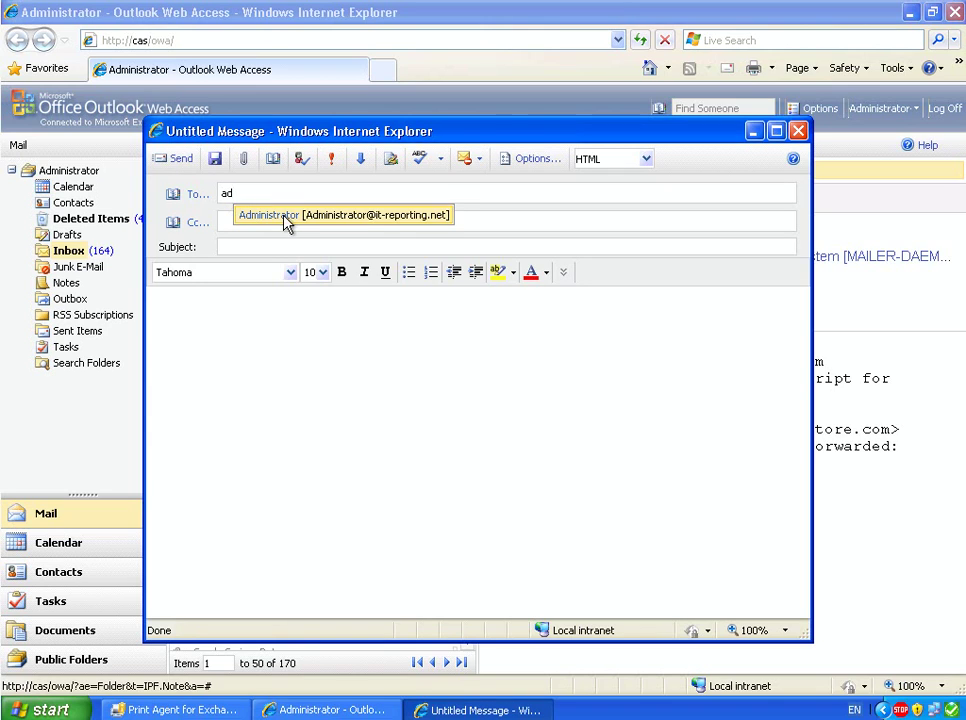
pyautogui.click(285, 220)
# - Send the message with subject and body 'Test', then minimize the browser
pyautogui.click(256, 246)
pyautogui.write('Test')
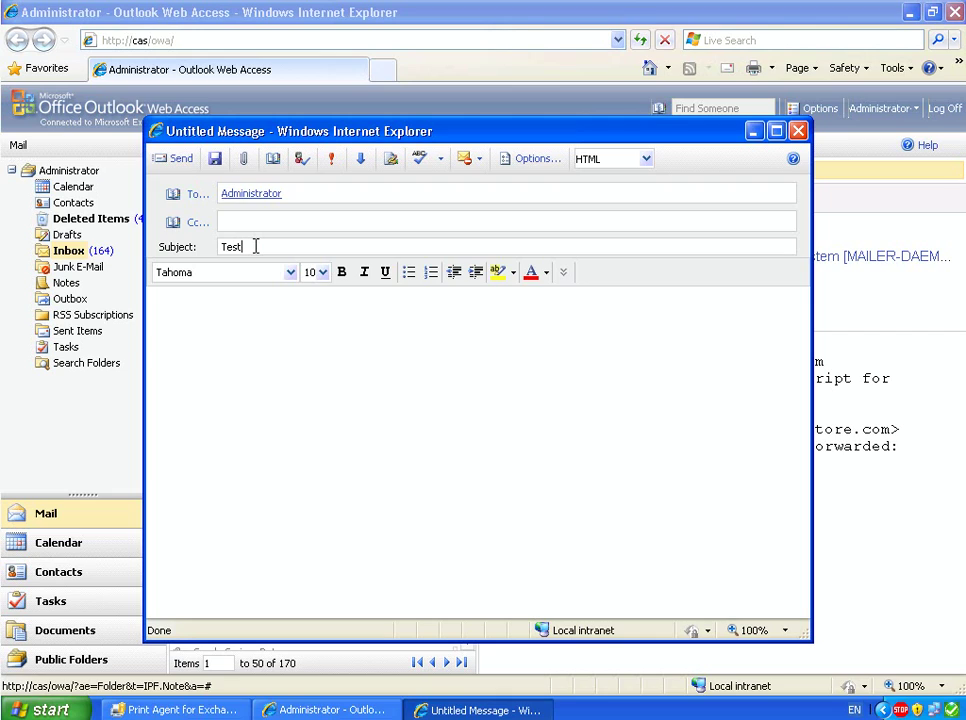
pyautogui.press('Tab')
pyautogui.write('Test')
pyautogui.click(181, 162)
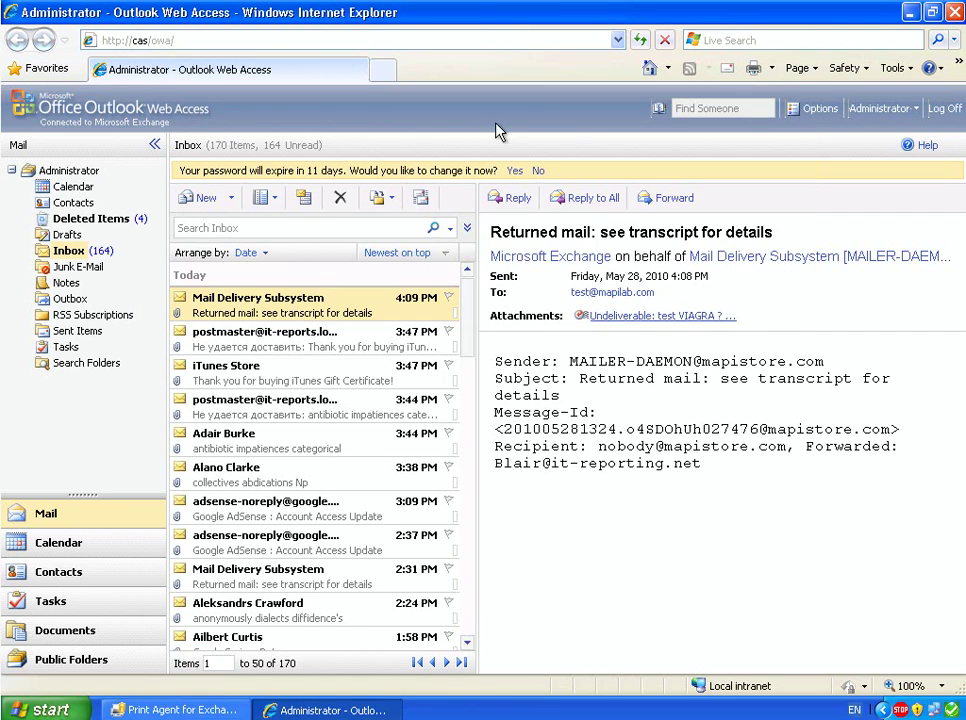
pyautogui.click(909, 12)
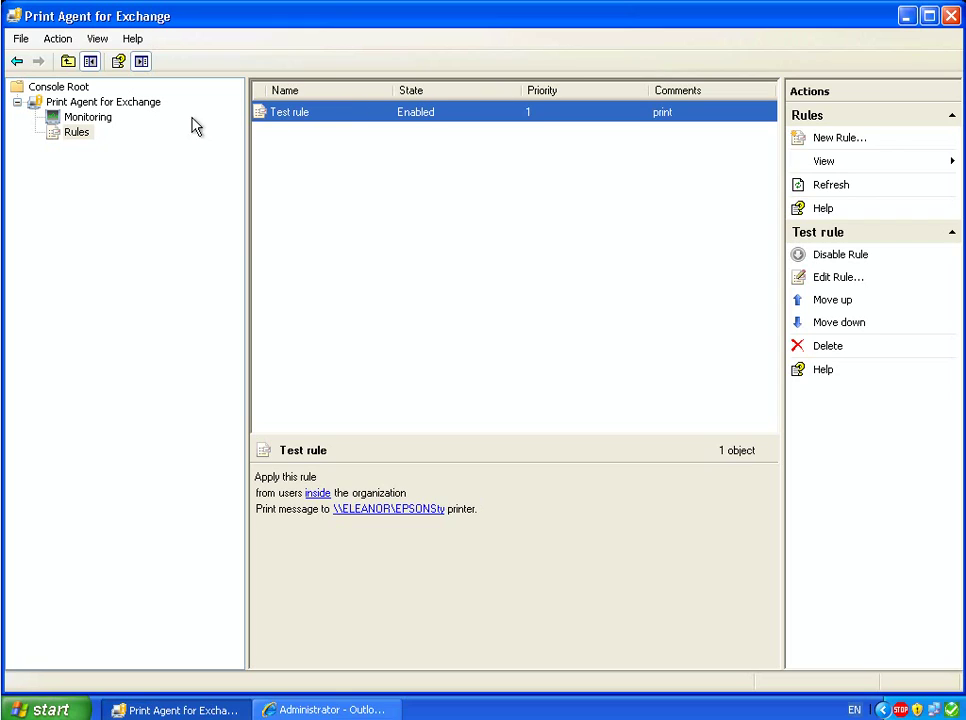
# - Open the Monitoring view to check STELLA's processed-message and rules-applied counters
pyautogui.click(80, 121)
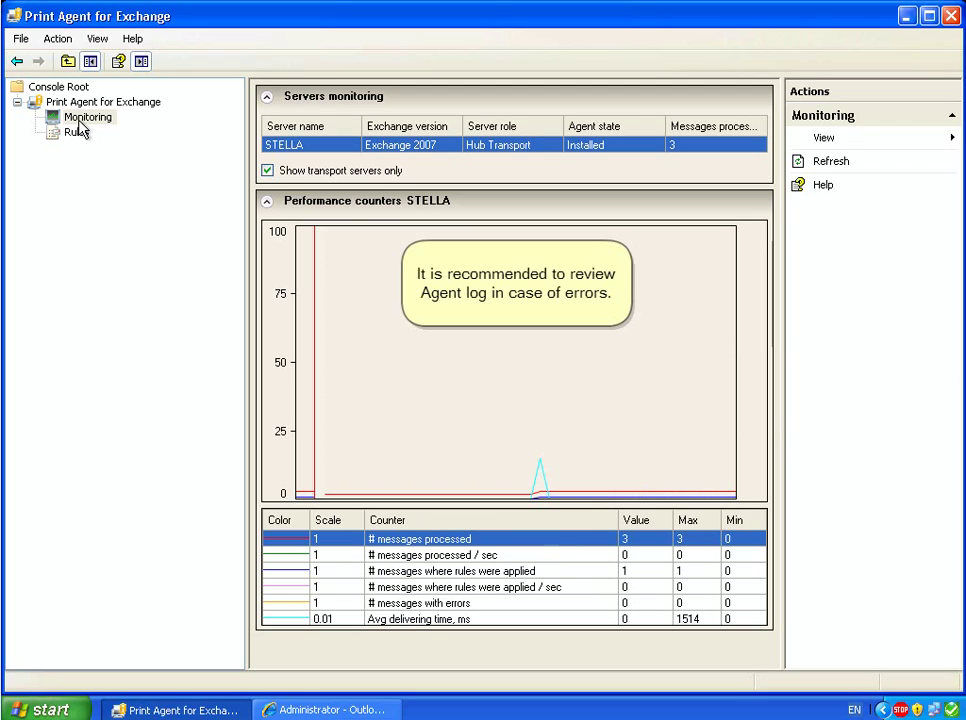
# - Review server STELLA's log settings (level Errors) in the agent's Properties and cancel
pyautogui.rightClick(105, 104)
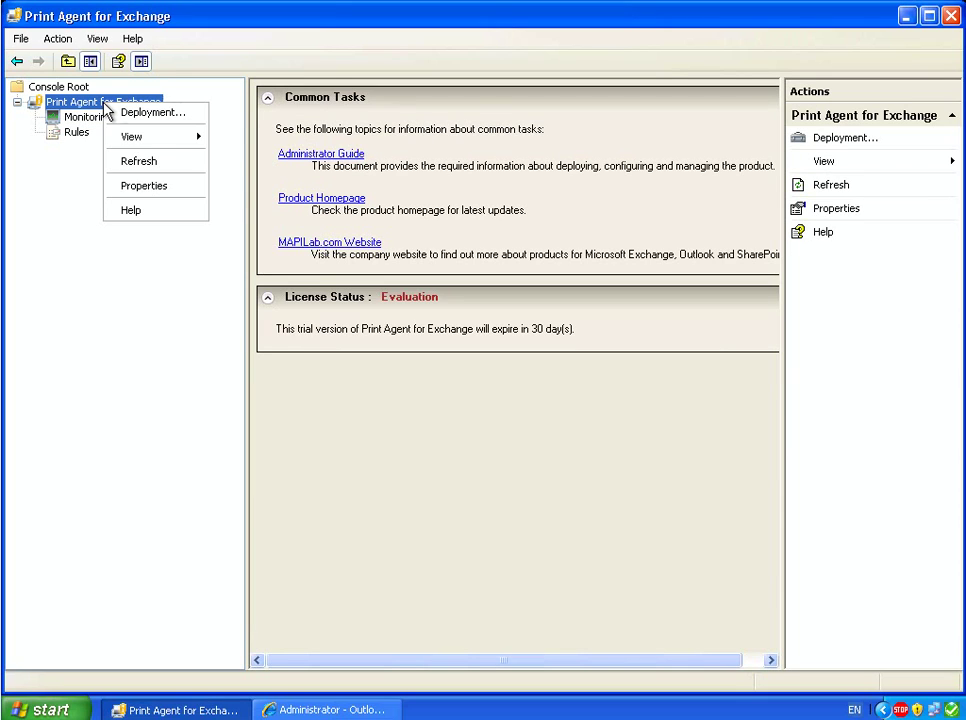
pyautogui.click(140, 187)
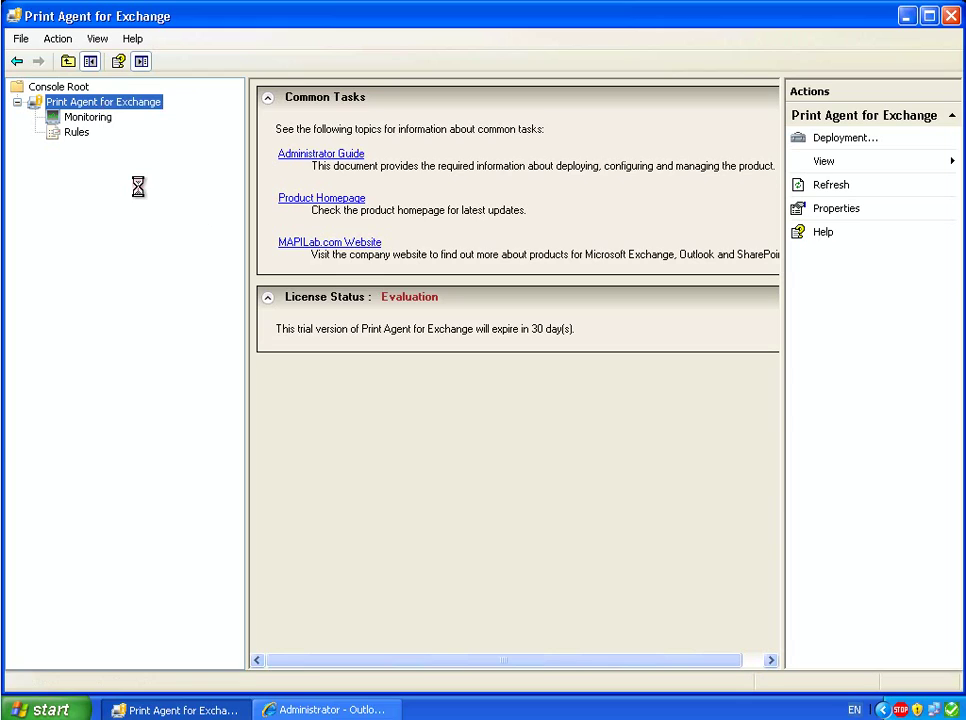
pyautogui.click(368, 250)
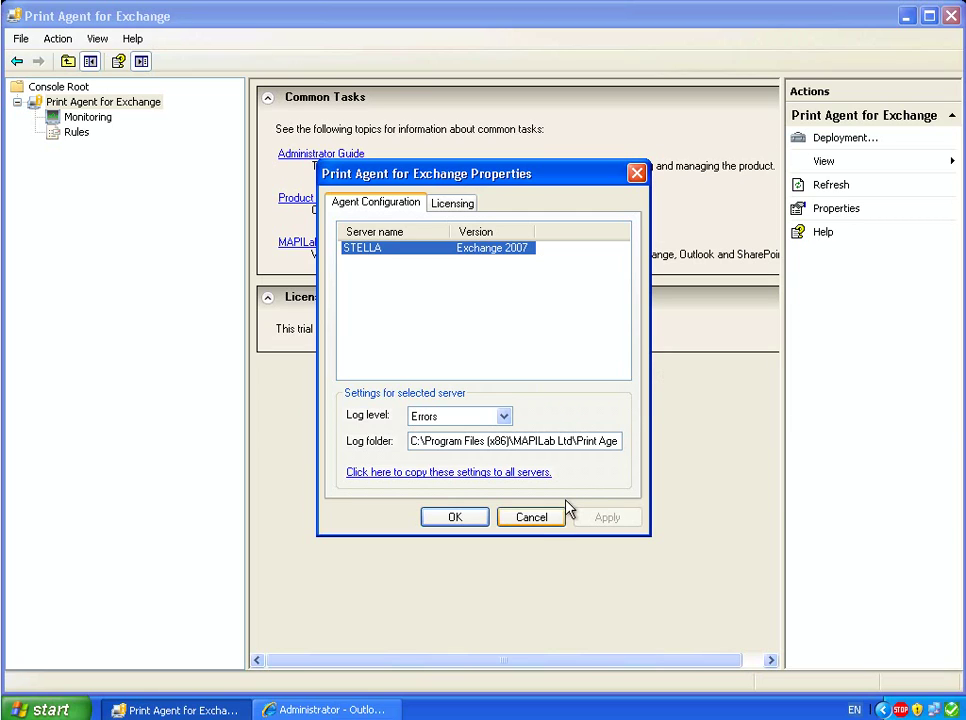
pyautogui.click(531, 517)
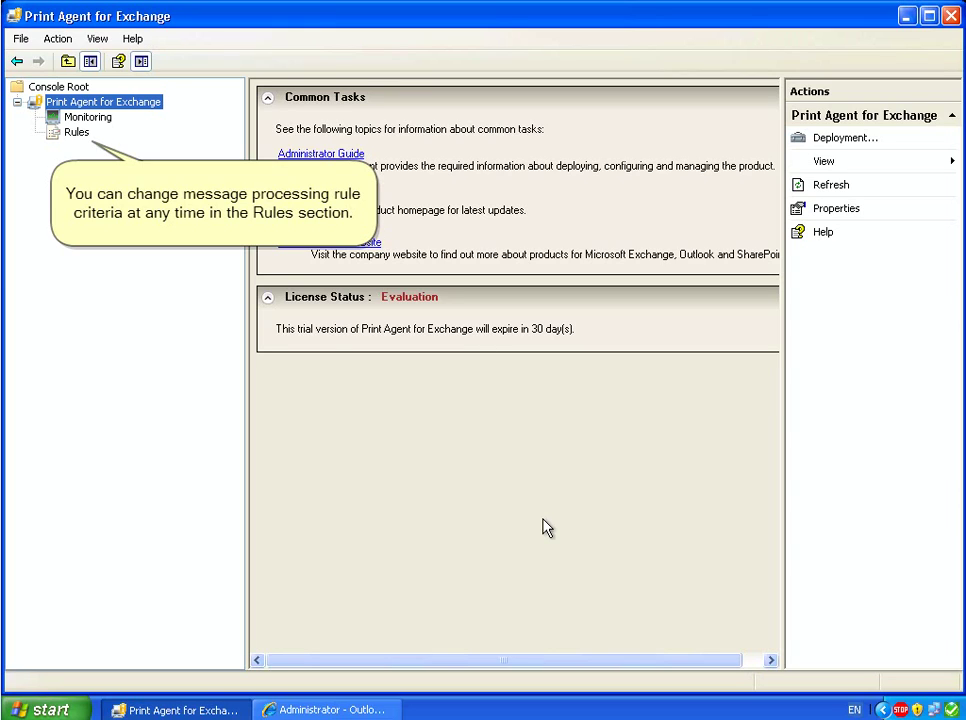
# - Reopen Test rule from the Rules list for editing, then cancel without changes
pyautogui.click(74, 134)
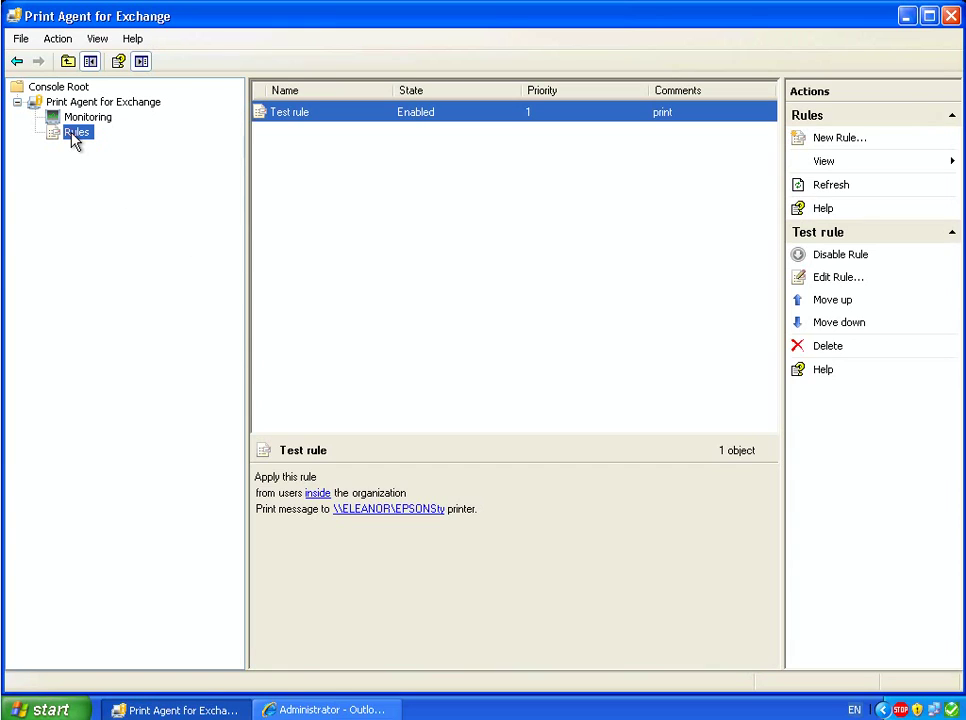
pyautogui.rightClick(303, 118)
pyautogui.click(322, 140)
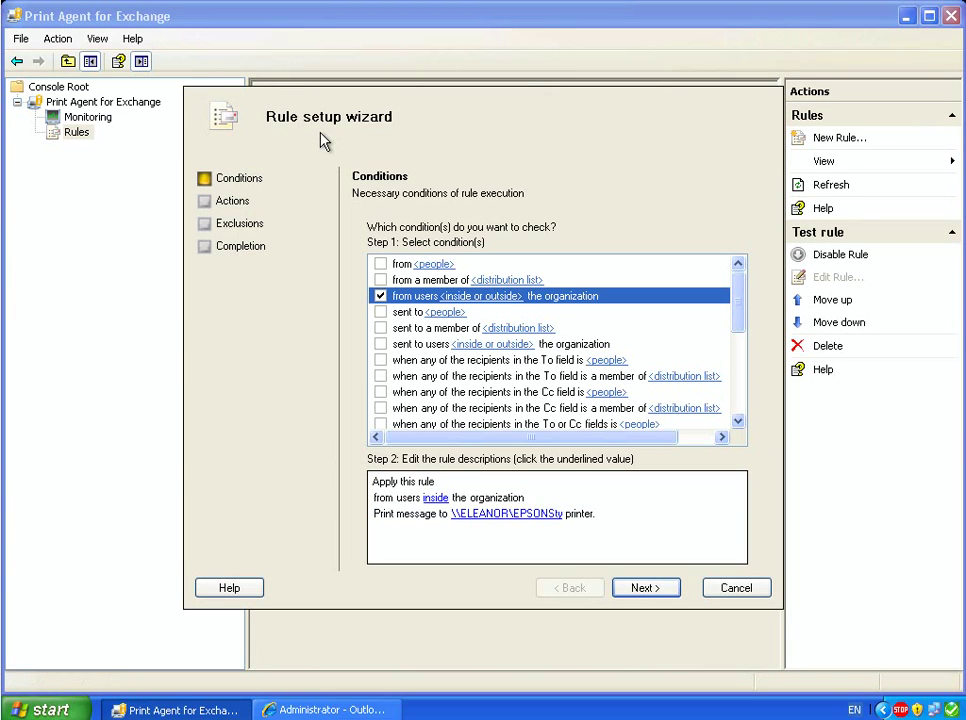
pyautogui.click(728, 588)
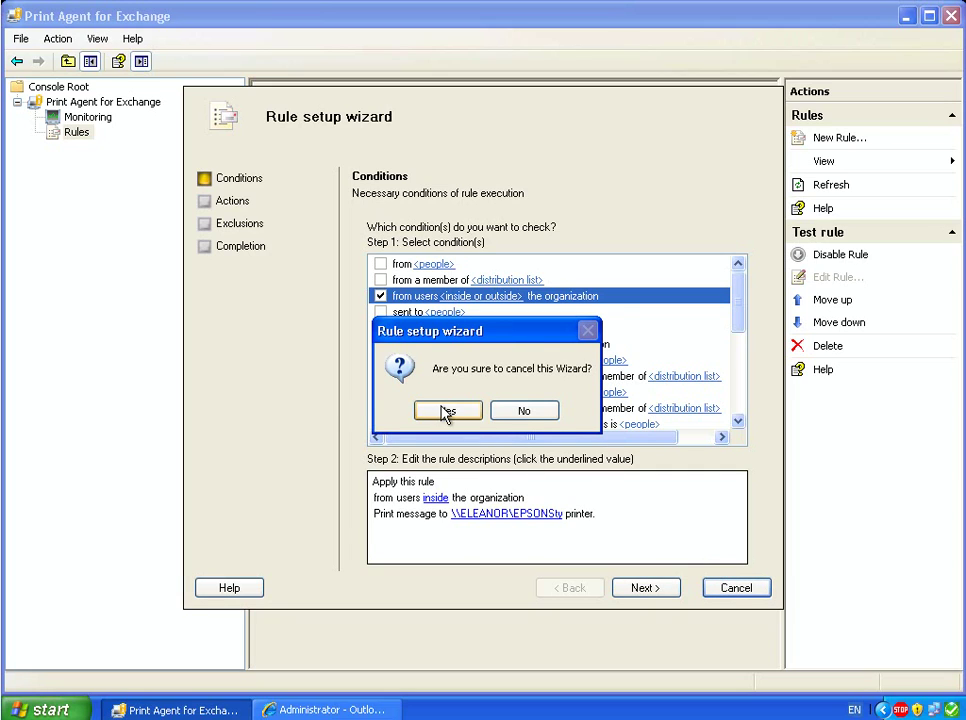
pyautogui.click(444, 410)
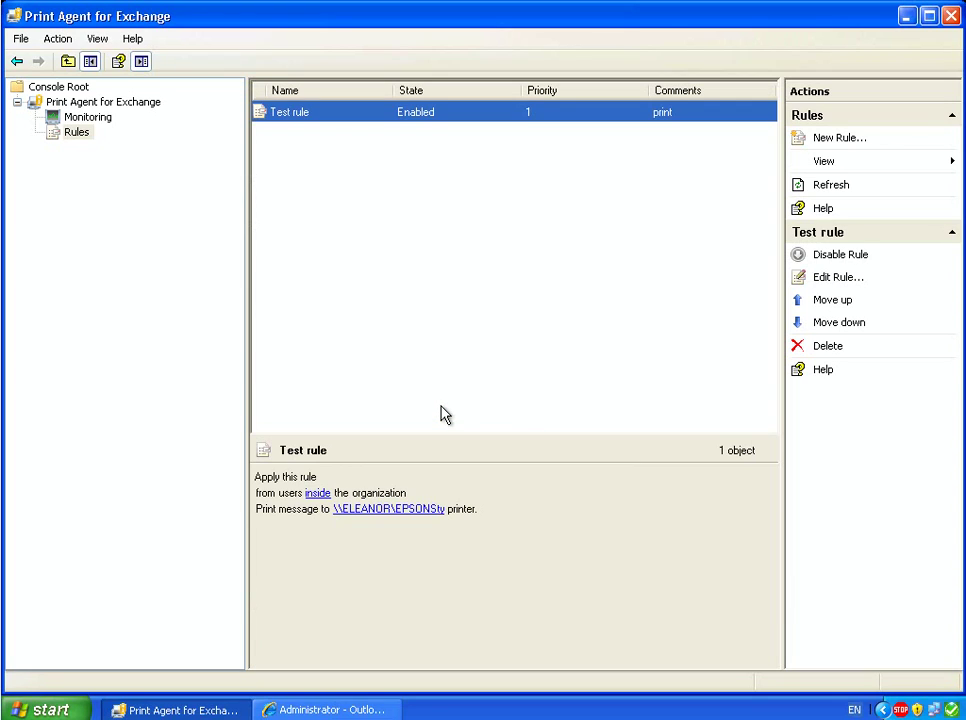